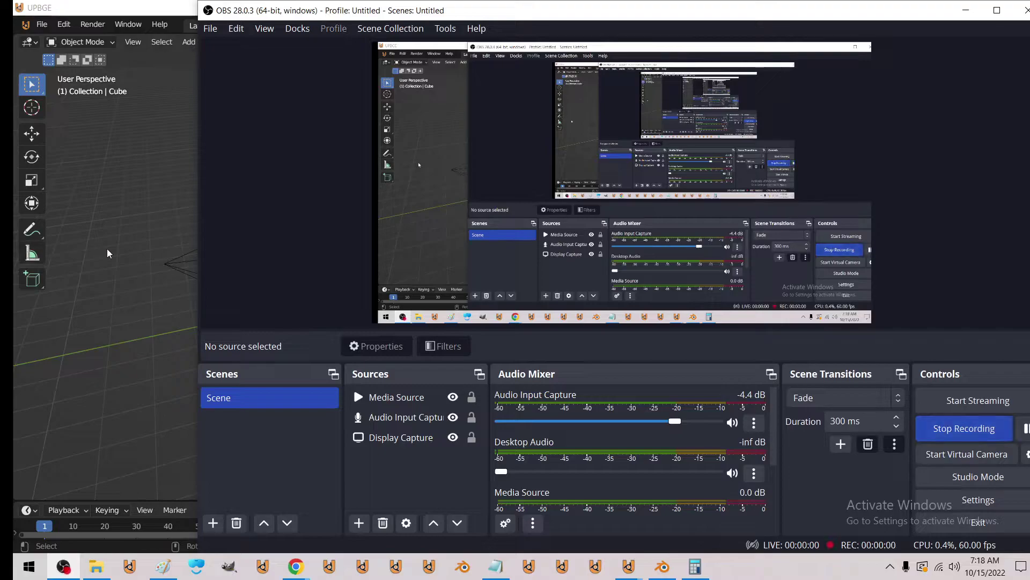
# - Add a Bezier curve to the scene
pyautogui.click(107, 249)
pyautogui.moveTo(296, 296); pyautogui.dragTo(432, 292, button='middle')
pyautogui.click(440, 283)
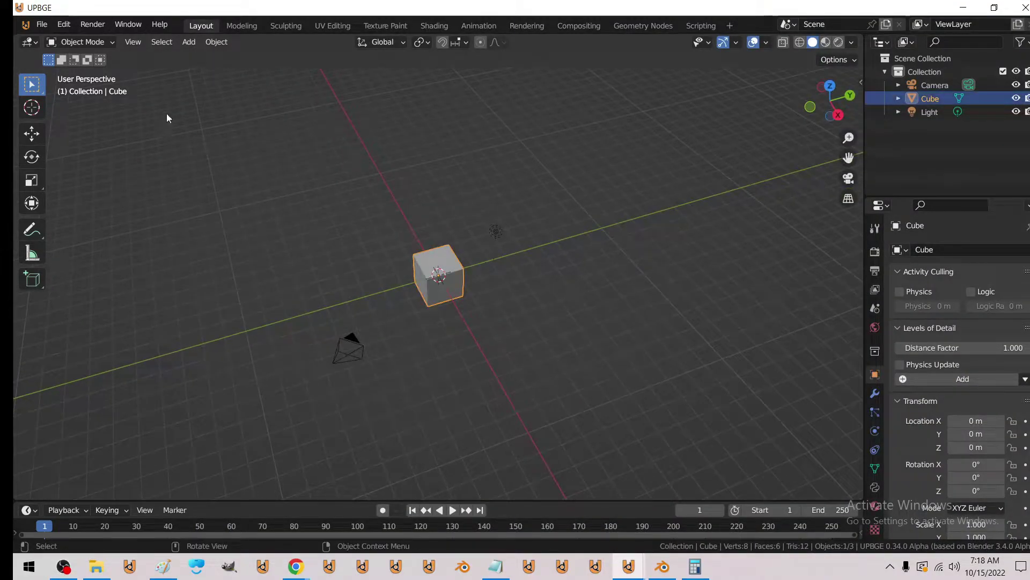
pyautogui.click(189, 47)
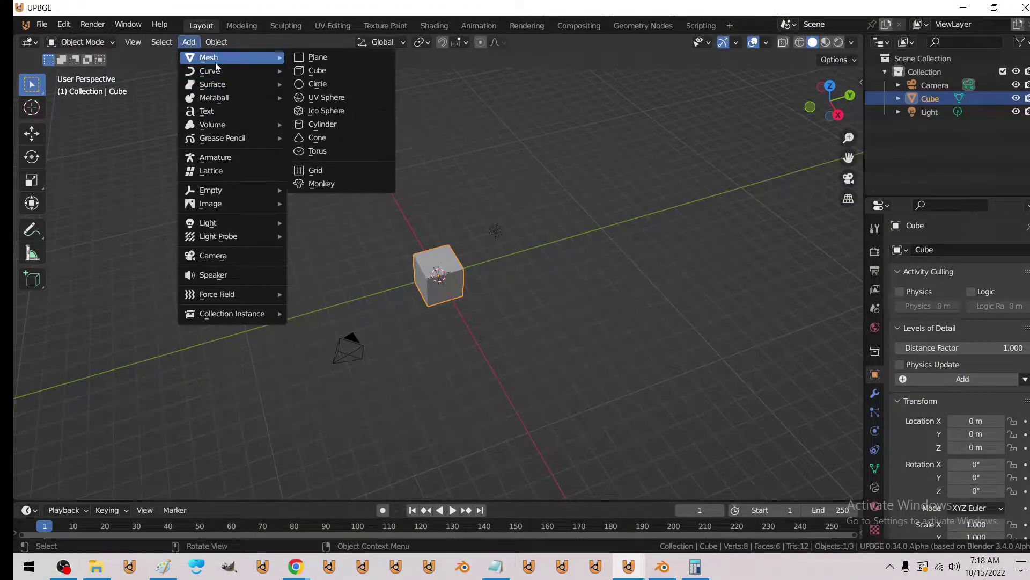
pyautogui.moveTo(209, 71)
pyautogui.click(333, 71)
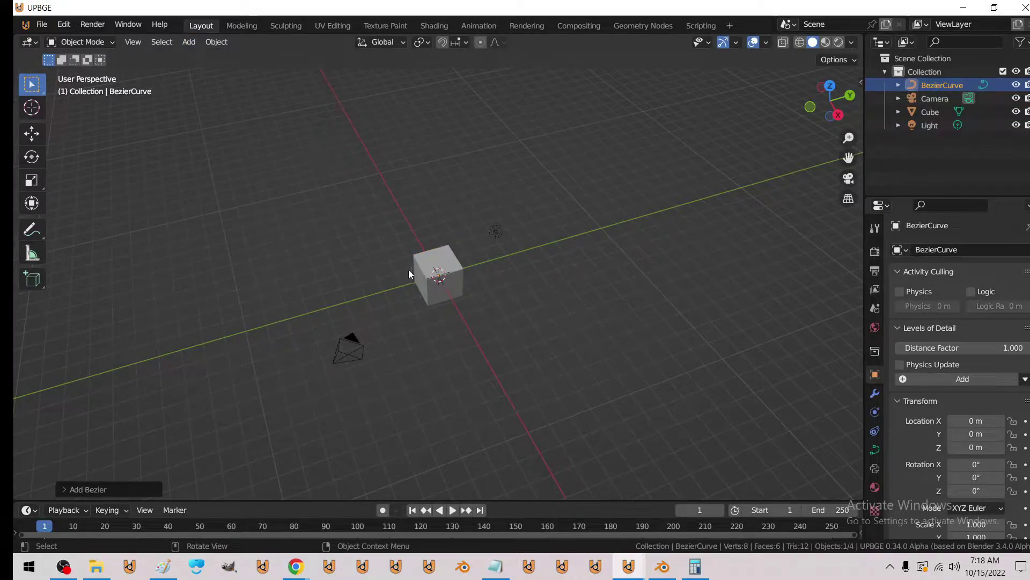
# - Scale the Bezier curve up and return to Object Mode
pyautogui.press('q')
pyautogui.press('Tab')
pyautogui.press('s')
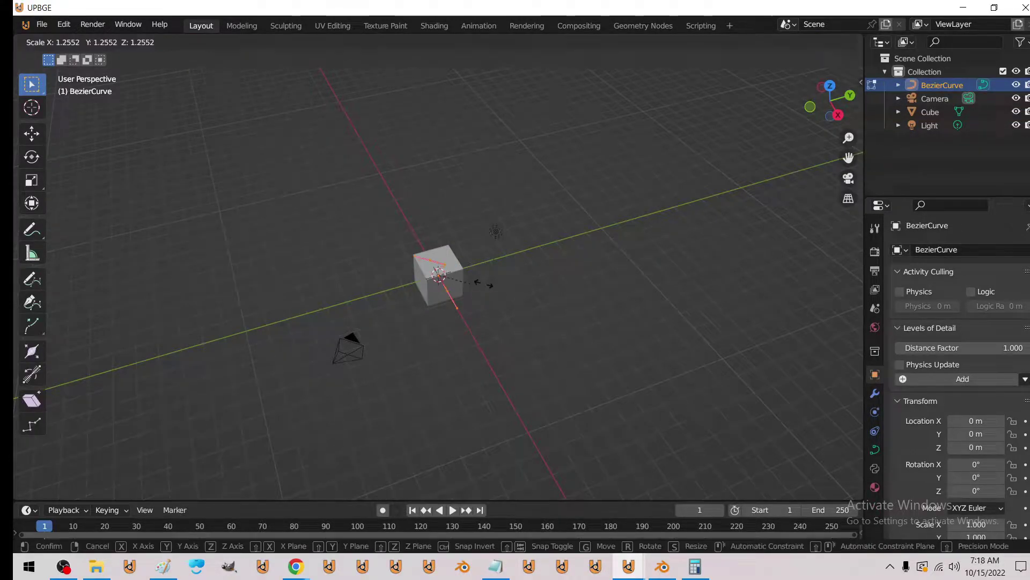
pyautogui.press('Escape')
pyautogui.press('Tab')
pyautogui.moveTo(517, 301)
pyautogui.mouseDown(button='middle')
pyautogui.moveTo(581, 295)
pyautogui.moveTo(555, 296)
pyautogui.mouseUp(button='middle')
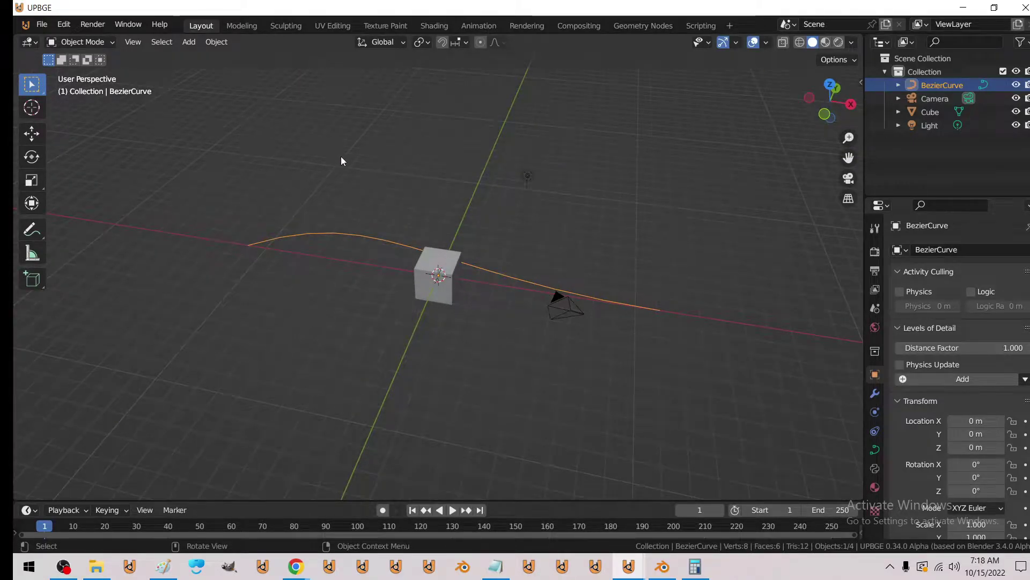
# - Delete all of the curve's control points in Edit Mode, leaving it empty
pyautogui.press('Tab')
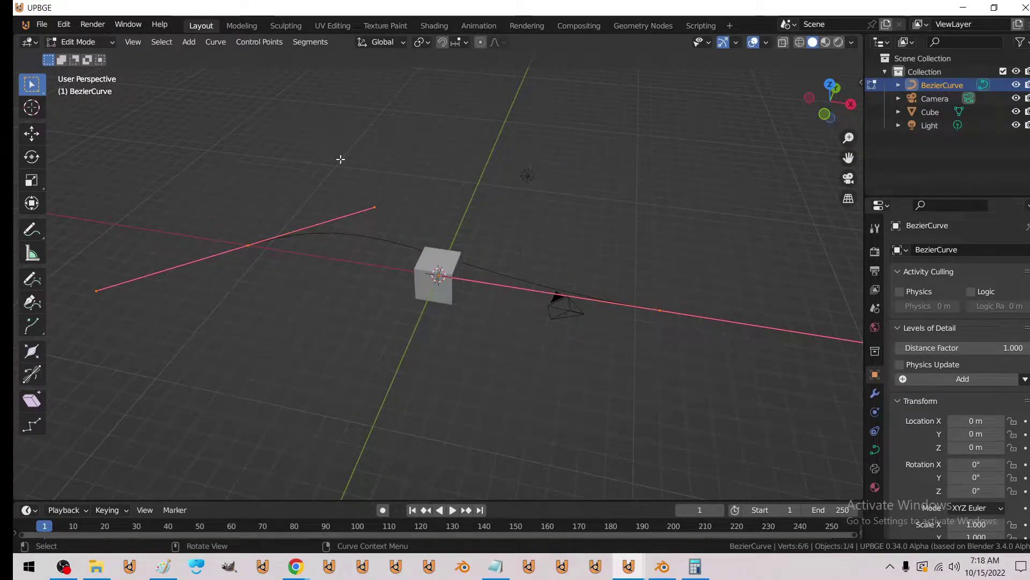
pyautogui.press('x')
pyautogui.click(337, 163)
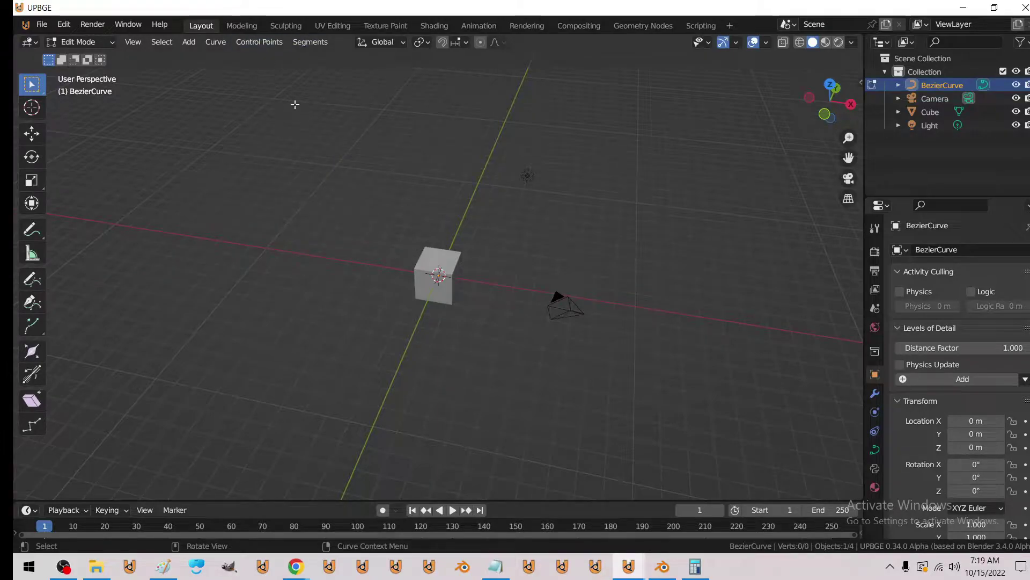
# - Add a Bezier circle inside the curve and scale it up around the cube
pyautogui.click(189, 42)
pyautogui.click(207, 70)
pyautogui.moveTo(386, 236); pyautogui.dragTo(403, 239, button='middle')
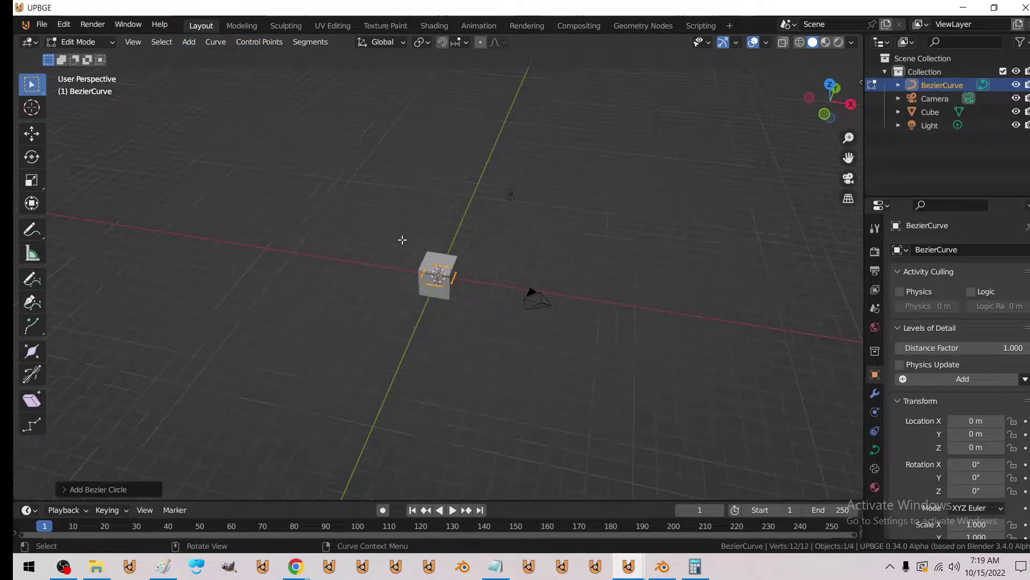
pyautogui.press('s')
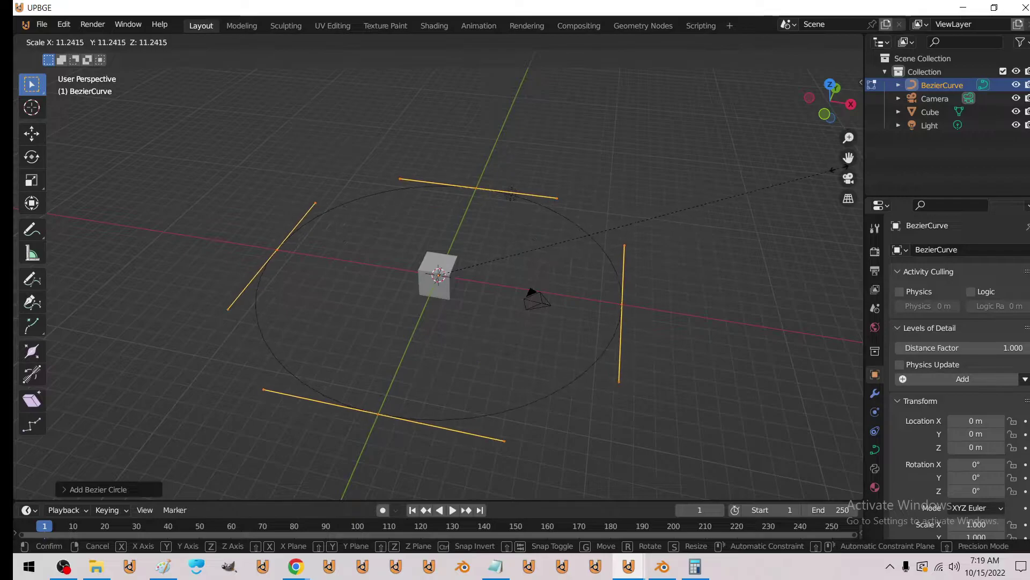
pyautogui.click(509, 277)
pyautogui.press('Tab')
pyautogui.moveTo(553, 274)
pyautogui.mouseDown(button='middle')
pyautogui.moveTo(501, 300)
pyautogui.moveTo(523, 291)
pyautogui.mouseUp(button='middle')
pyautogui.press('Tab')
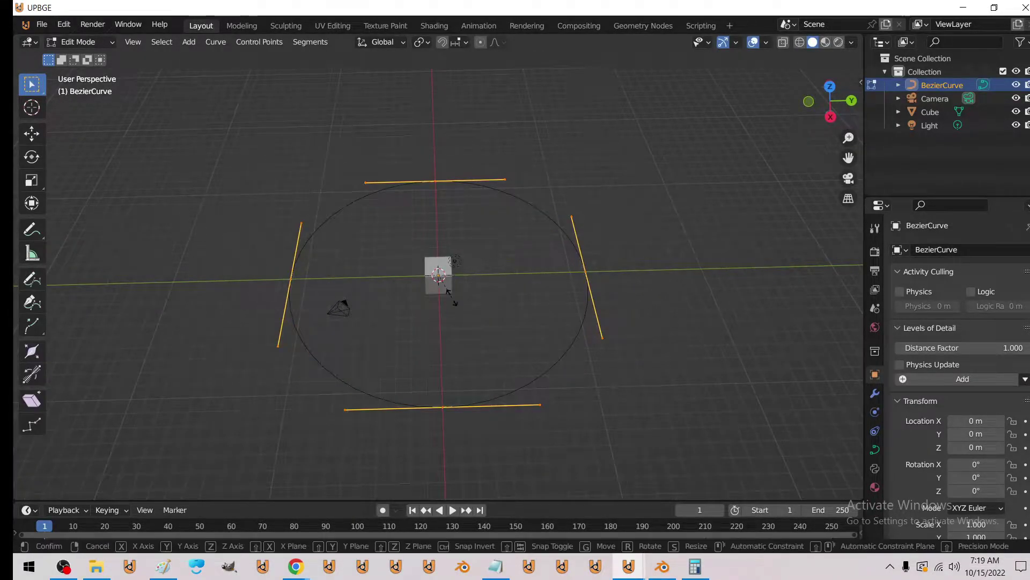
# - Undo an accidental rescale and subdivide the circle to 24 control points
pyautogui.press('s')
pyautogui.click(509, 299)
pyautogui.hotkey('ctrl', 'z')
pyautogui.hotkey('ctrl', 'z')
pyautogui.press('Tab')
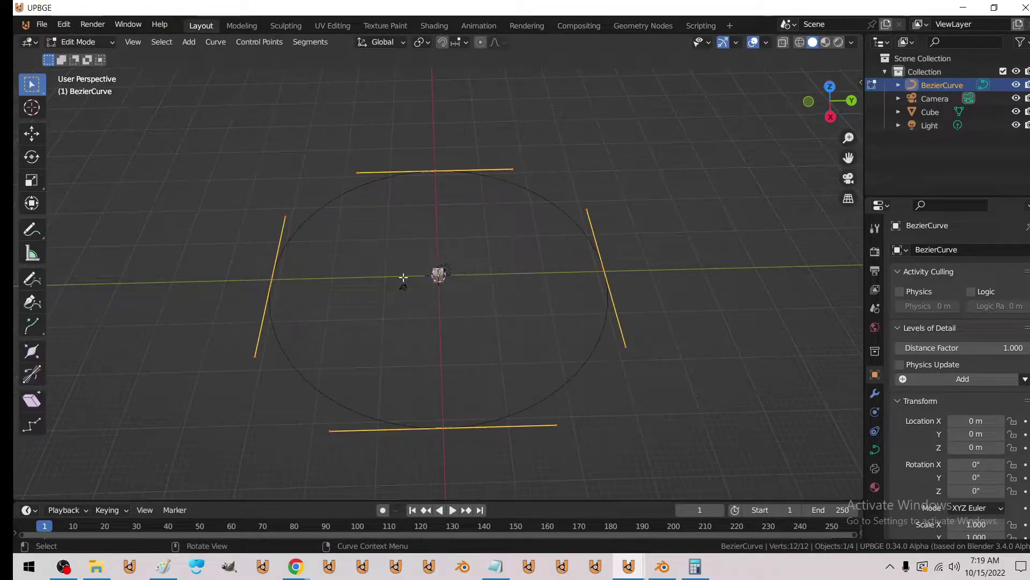
pyautogui.click(310, 42)
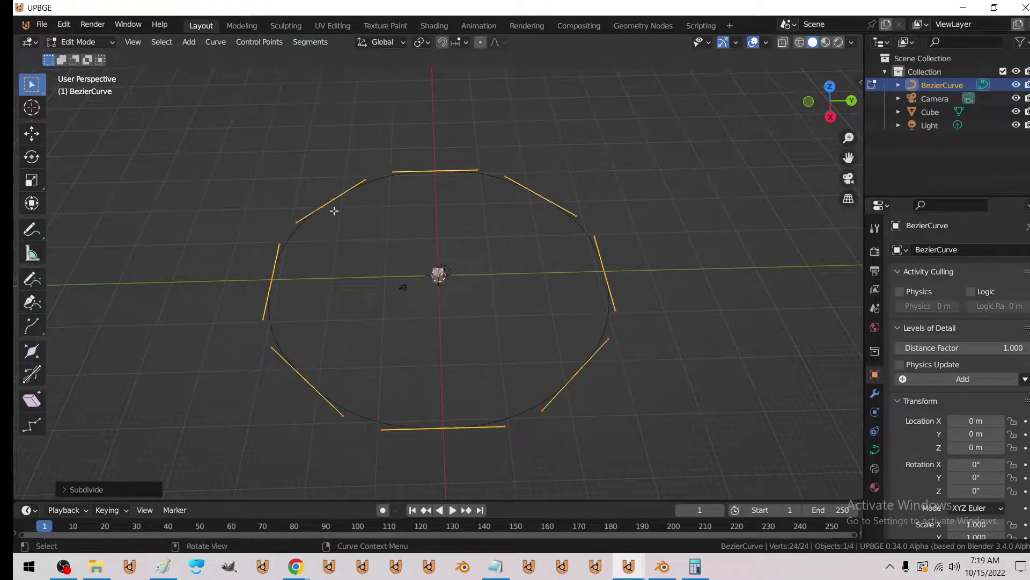
# - Select three alternate control points and pull them inward
pyautogui.click(333, 202)
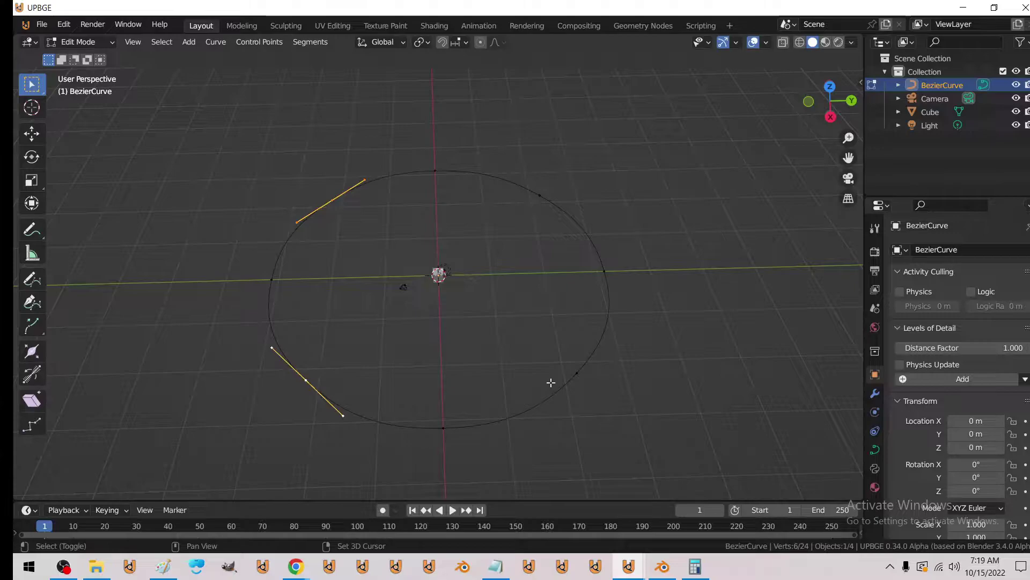
pyautogui.keyDown('shift'); pyautogui.click(574, 376); pyautogui.keyUp('shift')
pyautogui.keyDown('shift'); pyautogui.click(539, 195); pyautogui.keyUp('shift')
pyautogui.press('s')
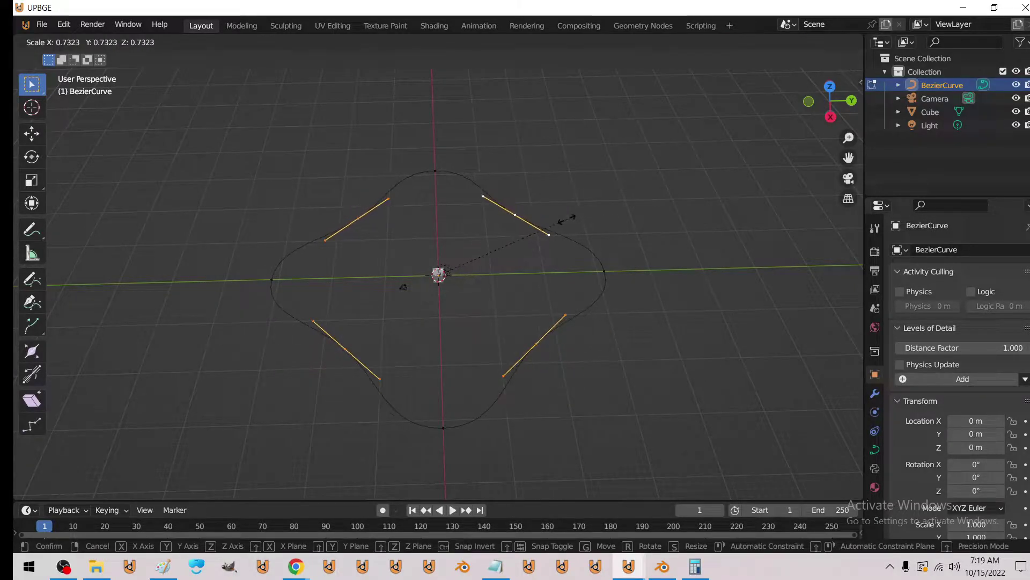
pyautogui.click(567, 218)
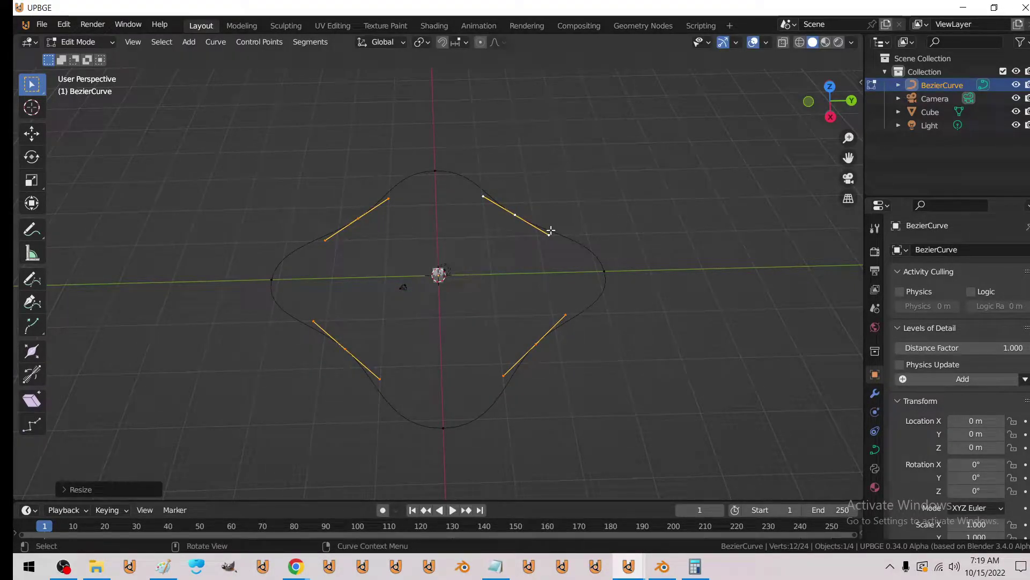
# - Select all points and subdivide the curve again to 48 points
pyautogui.press('a')
pyautogui.click(271, 42)
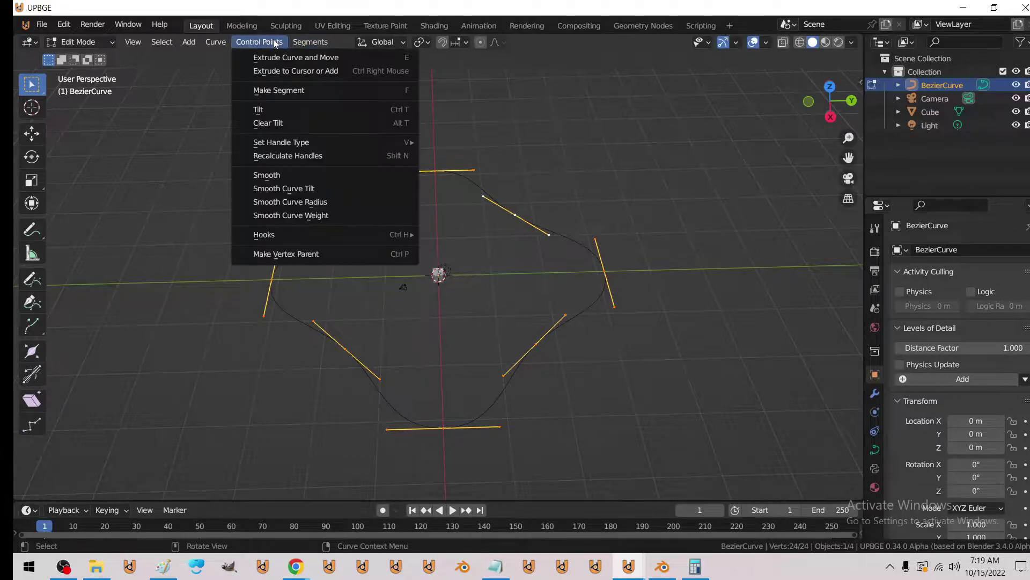
pyautogui.click(310, 42)
pyautogui.click(313, 62)
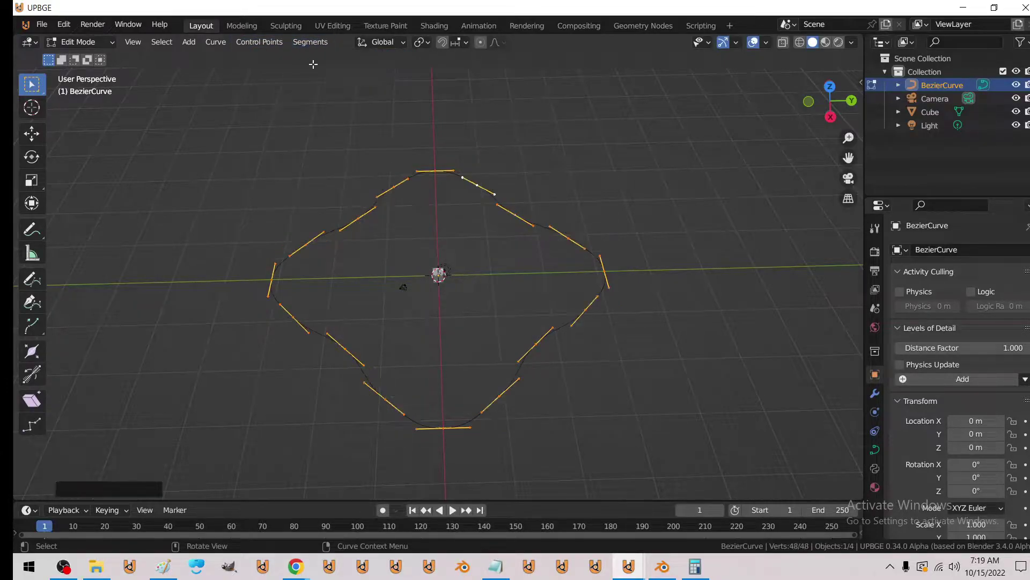
# - Scale alternate control points inward into a wavy four-pointed star, then exit Edit Mode
pyautogui.click(307, 245)
pyautogui.keyDown('shift'); pyautogui.click(294, 327); pyautogui.keyUp('shift')
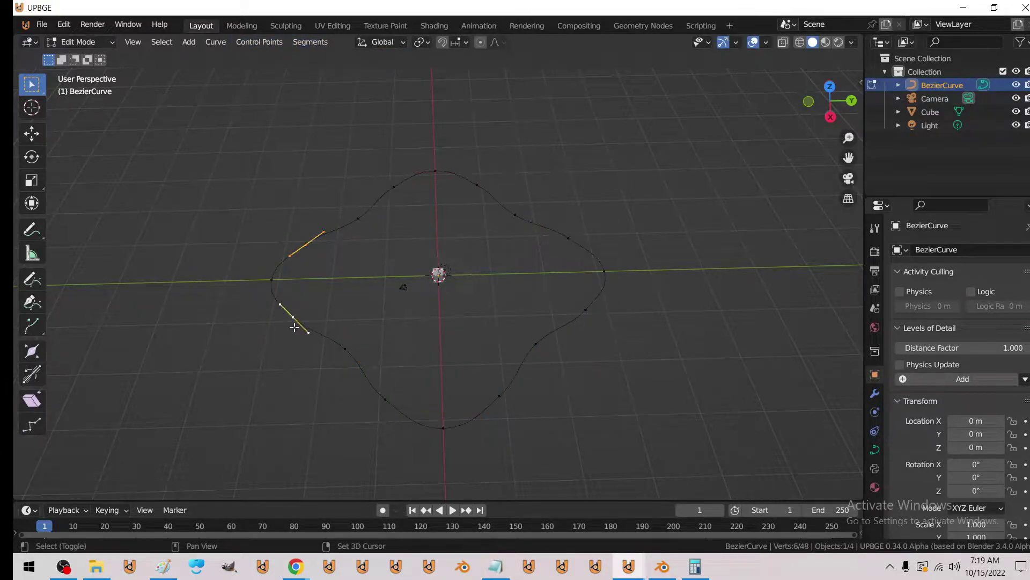
pyautogui.keyDown('shift'); pyautogui.click(394, 185); pyautogui.keyUp('shift')
pyautogui.keyDown('shift'); pyautogui.click(477, 185); pyautogui.keyUp('shift')
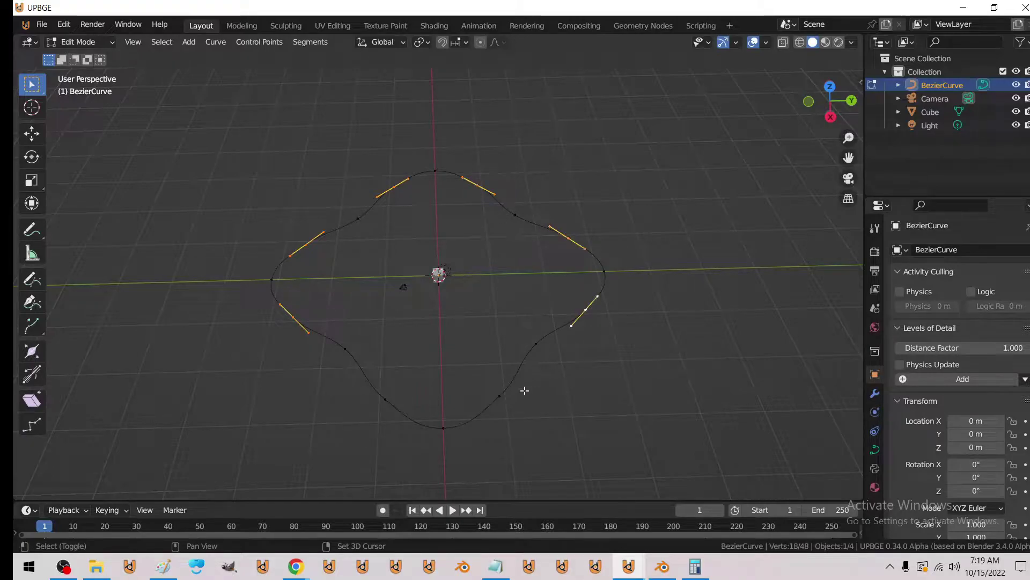
pyautogui.press('s')
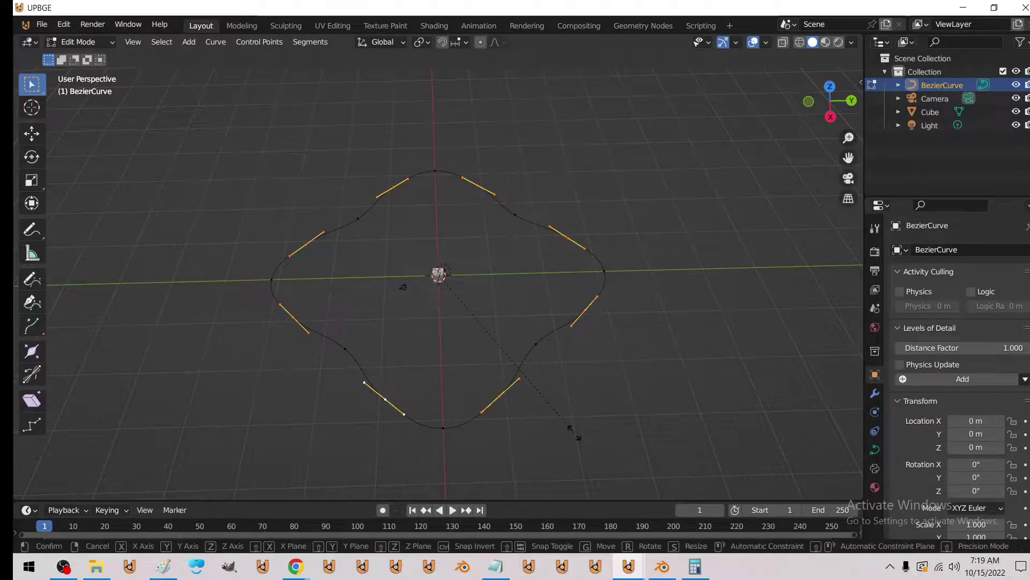
pyautogui.click(524, 395)
pyautogui.press('Tab')
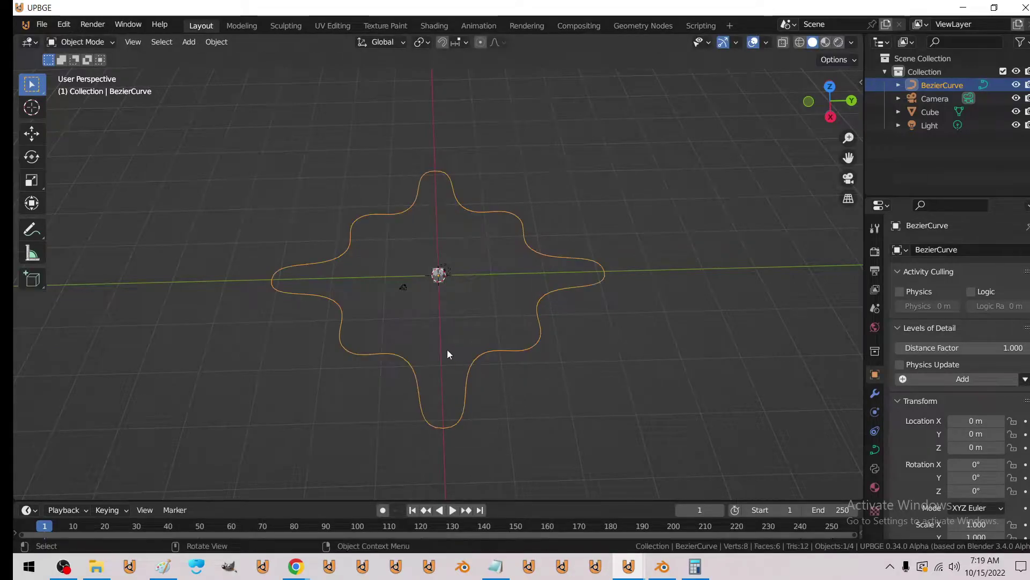
pyautogui.moveTo(446, 350); pyautogui.dragTo(396, 314, button='middle')
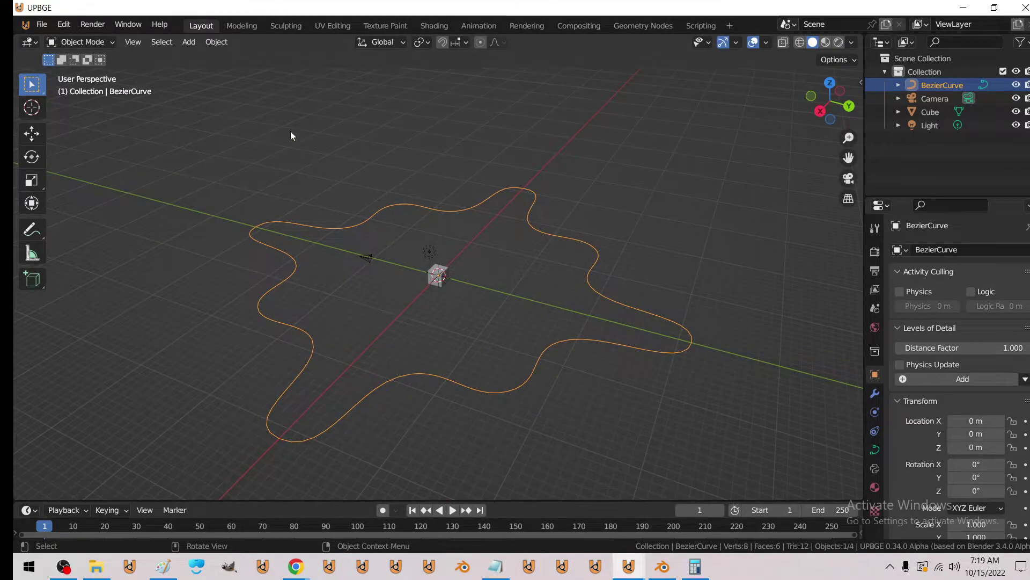
# - Select the cube, enter Edit Mode and delete all of its vertices
pyautogui.scroll(1, 445, 263)
pyautogui.click(450, 291)
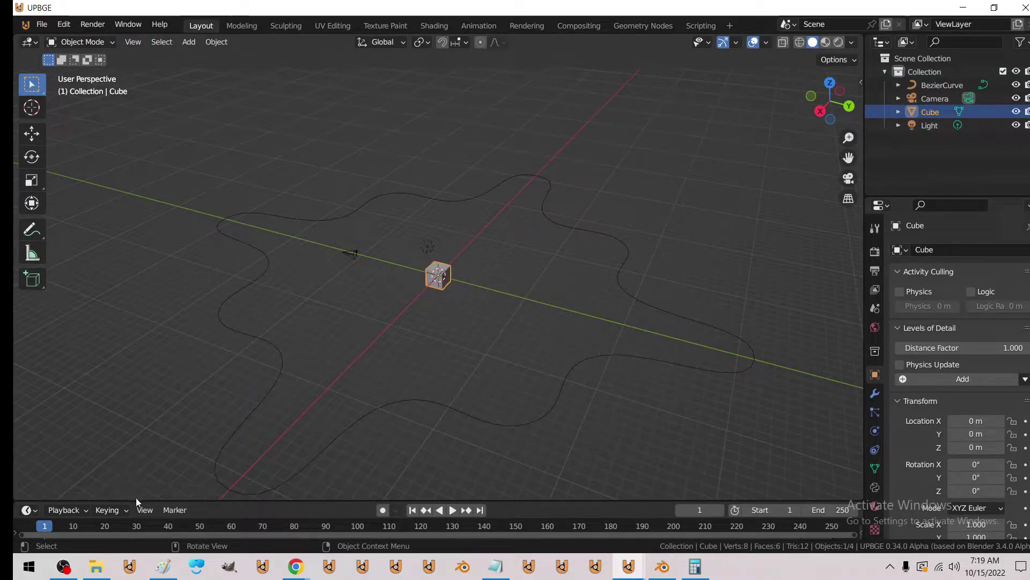
pyautogui.moveTo(136, 502); pyautogui.dragTo(143, 377)
pyautogui.scroll(2, 428, 239)
pyautogui.scroll(1, 465, 246)
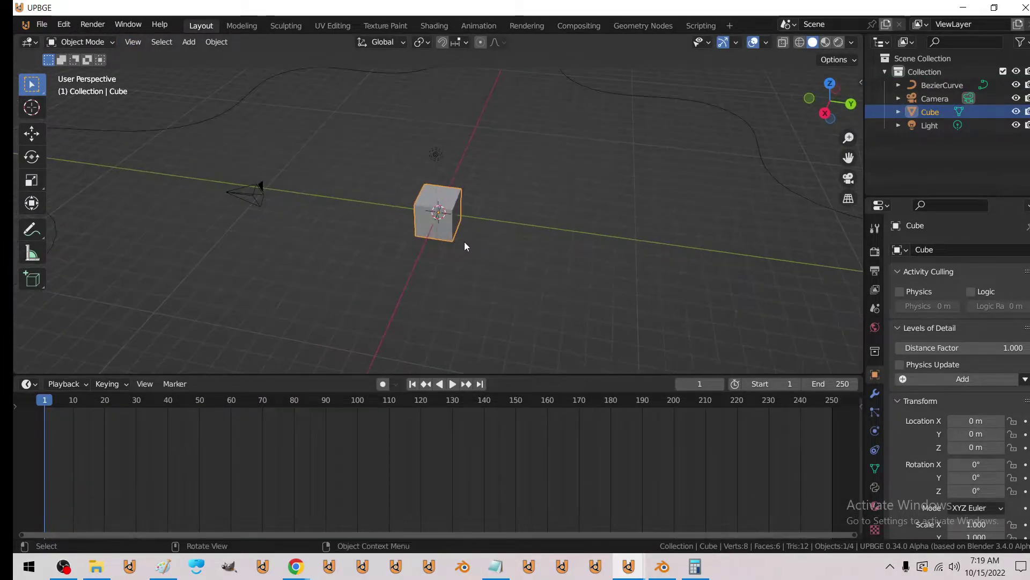
pyautogui.press('Tab')
pyautogui.scroll(1, 462, 248)
pyautogui.press('x')
pyautogui.click(460, 244)
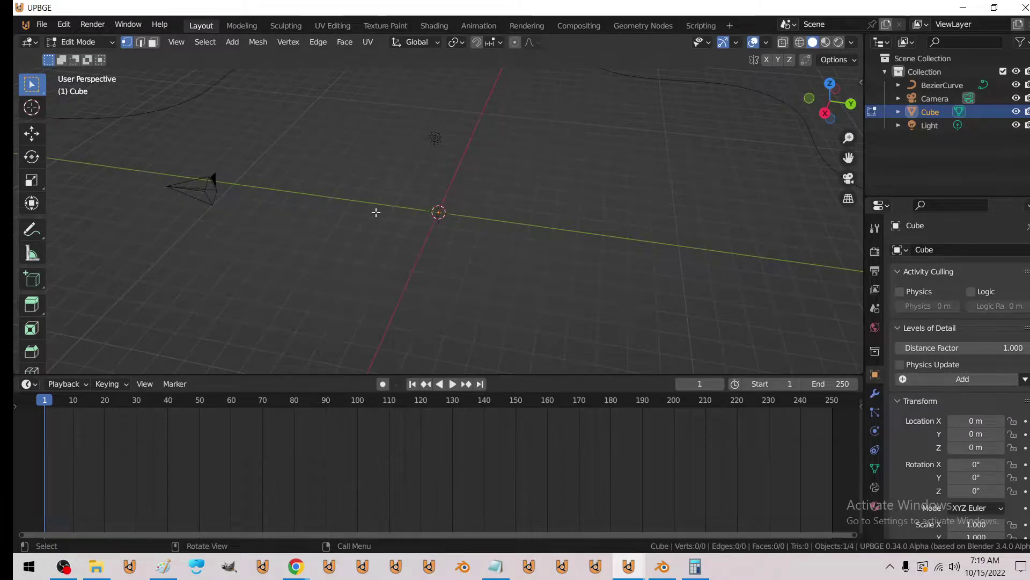
# - Add a plane into the mesh and subdivide it repeatedly to 1,089 vertices
pyautogui.click(233, 42)
pyautogui.moveTo(214, 179); pyautogui.dragTo(440, 214, button='middle')
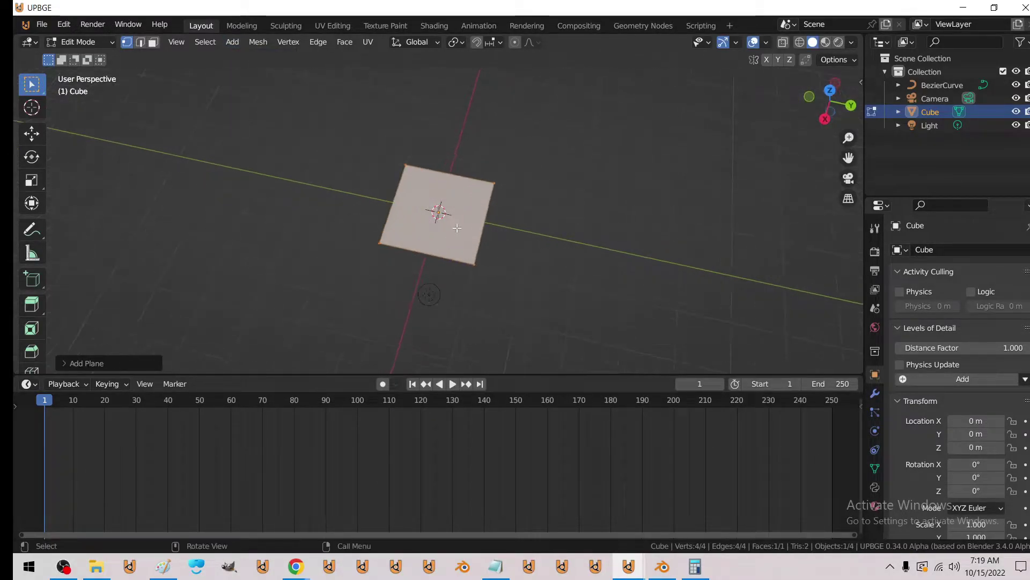
pyautogui.scroll(2, 456, 230)
pyautogui.hotkey('ctrl', 'e')
pyautogui.click(456, 226)
pyautogui.hotkey('ctrl', 'e')
pyautogui.hotkey('ctrl', 'e')
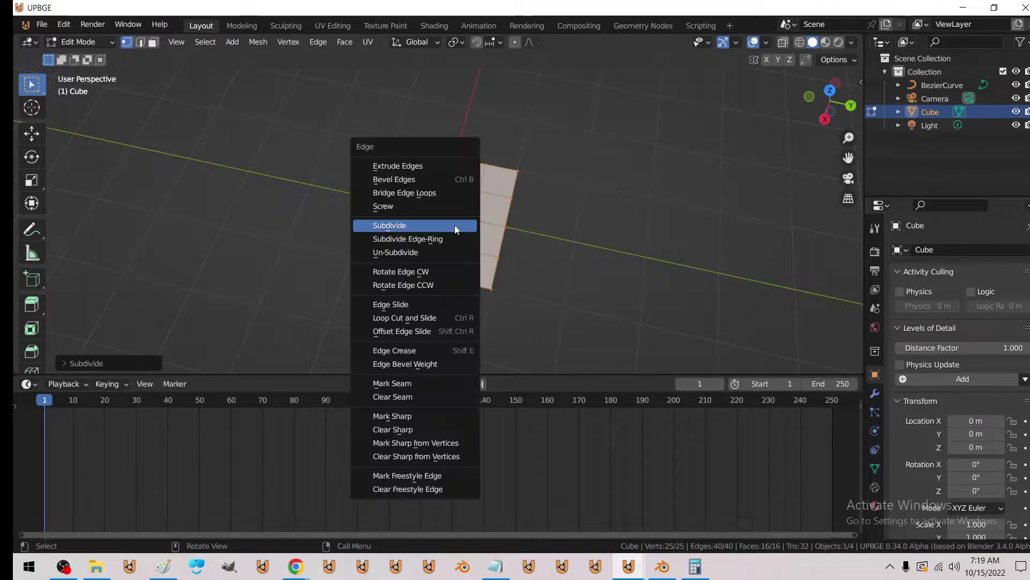
pyautogui.click(456, 226)
pyautogui.hotkey('ctrl', 'e')
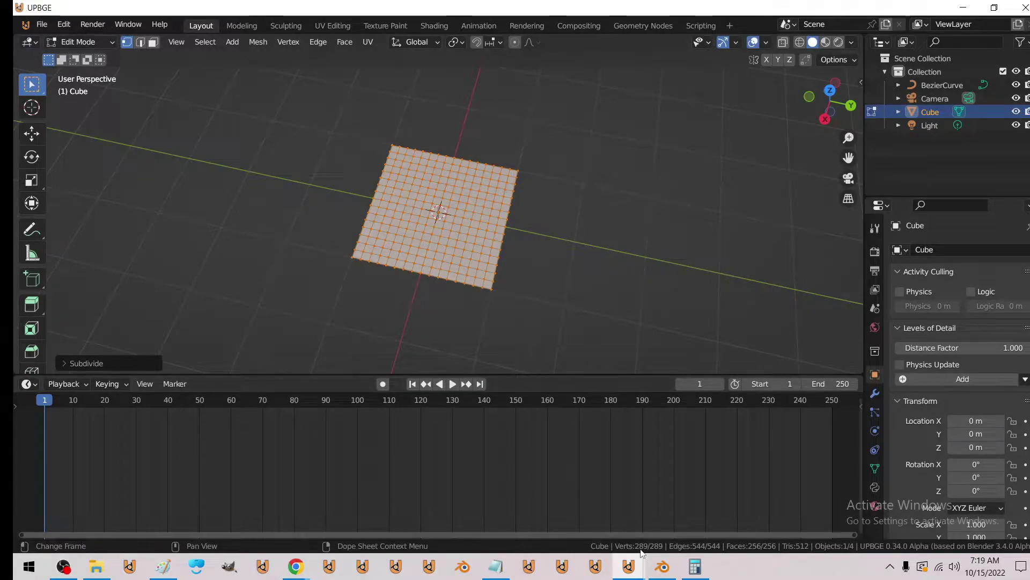
pyautogui.hotkey('ctrl', 'e')
pyautogui.click(463, 249)
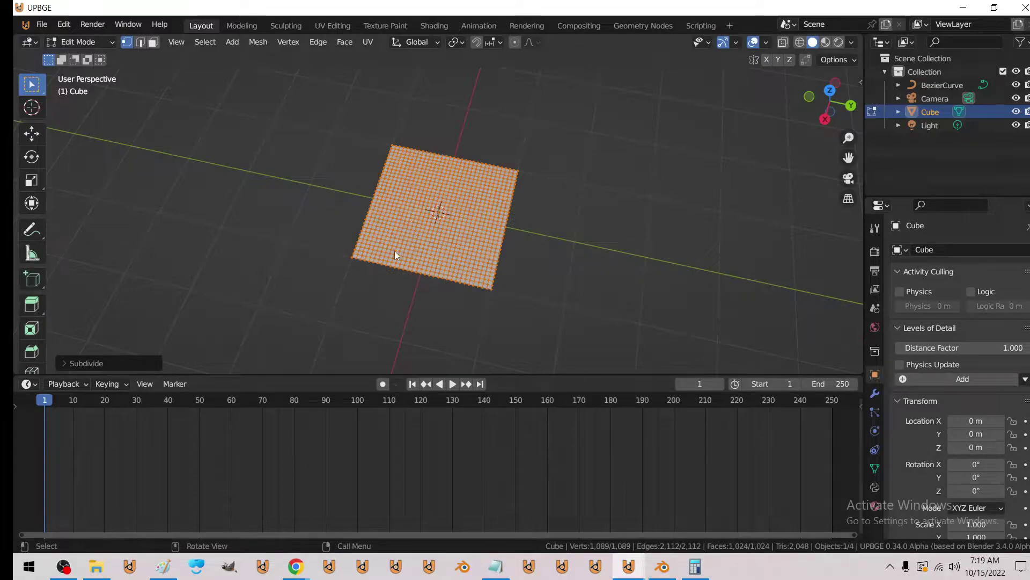
# - Delete only edges and faces so the grid keeps just its vertices, then return to Object Mode
pyautogui.press('Tab')
pyautogui.click(26, 383)
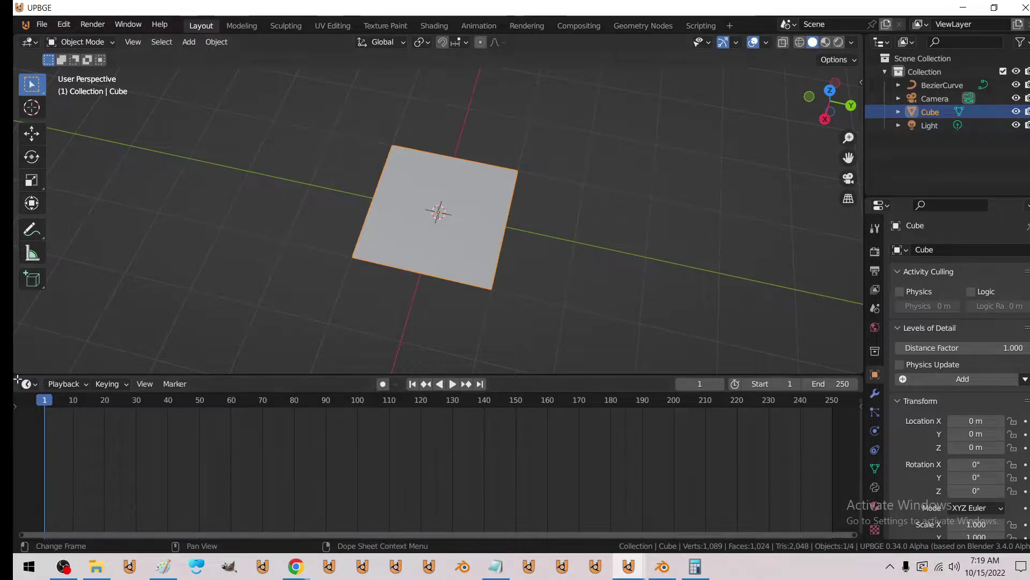
pyautogui.press('Tab')
pyautogui.press('x')
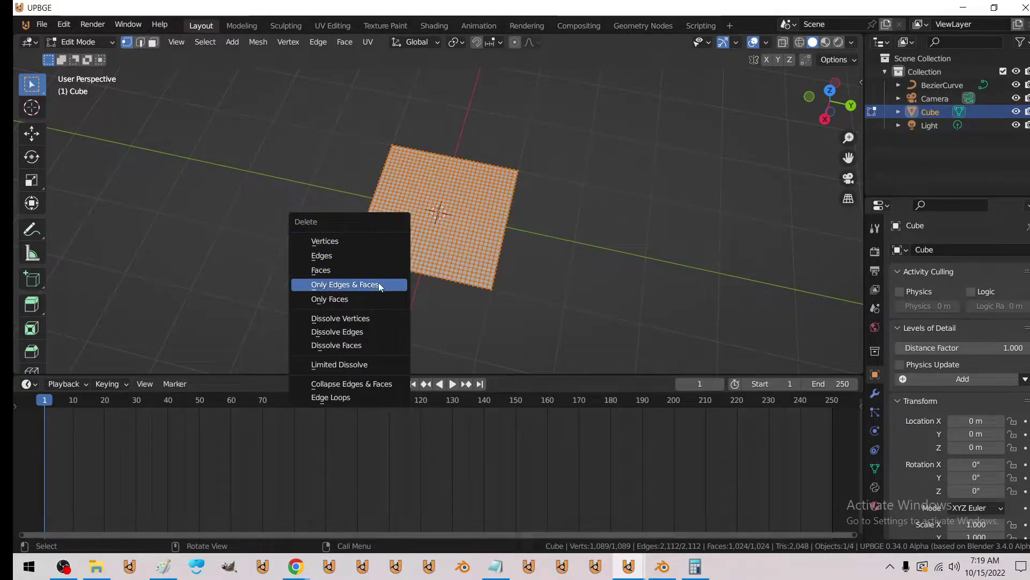
pyautogui.click(382, 285)
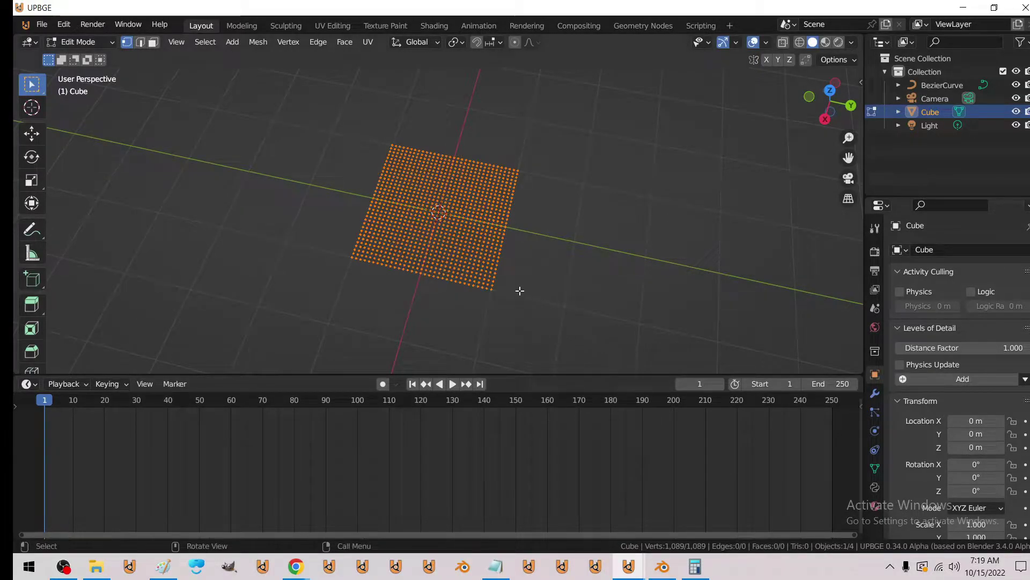
pyautogui.press('Tab')
pyautogui.click(27, 383)
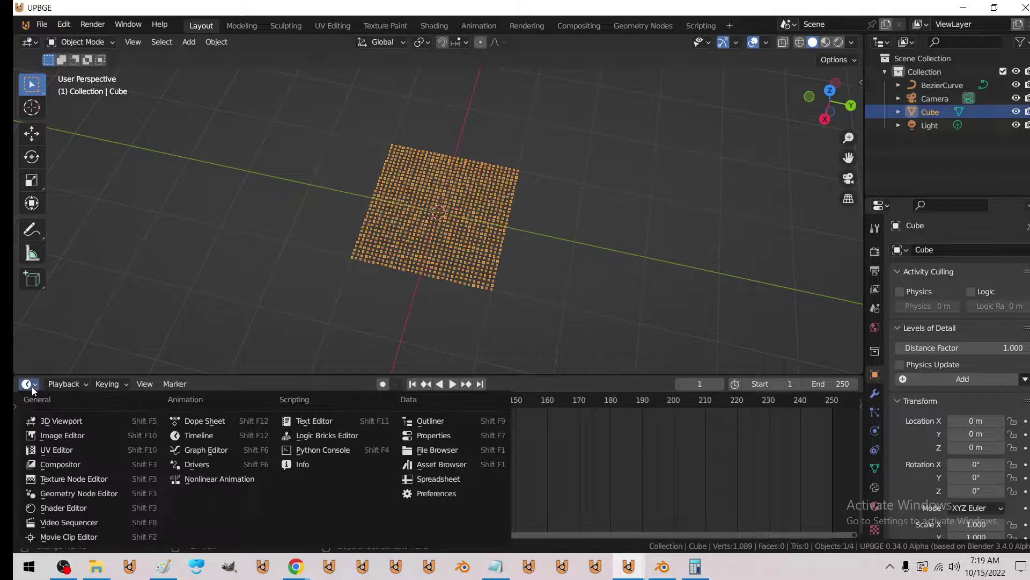
# - Turn the bottom area into a Geometry Node Editor, create a new tree on Cube, and add Object Info
pyautogui.click(75, 493)
pyautogui.moveTo(231, 376); pyautogui.dragTo(247, 236)
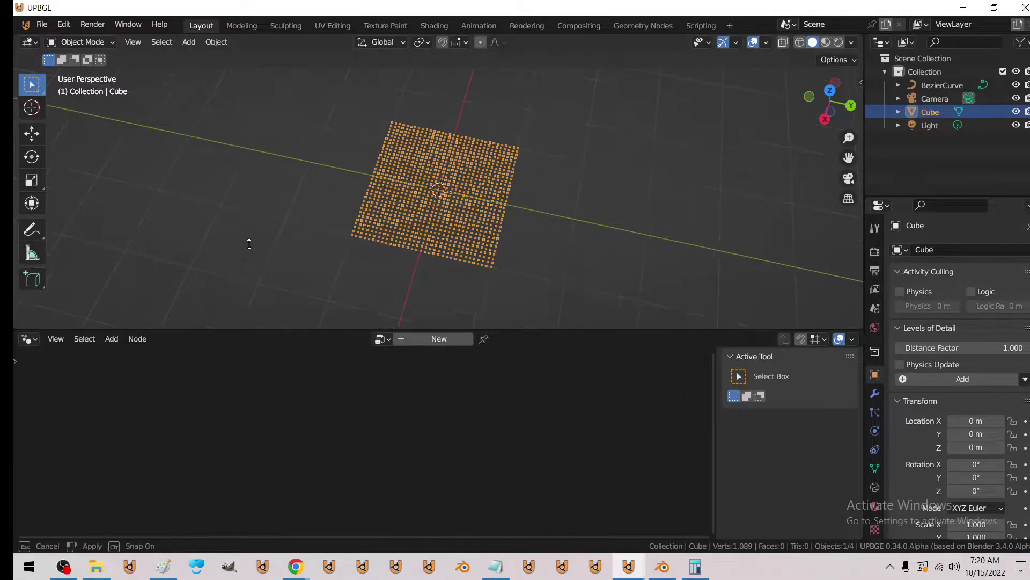
pyautogui.click(428, 243)
pyautogui.press('Home')
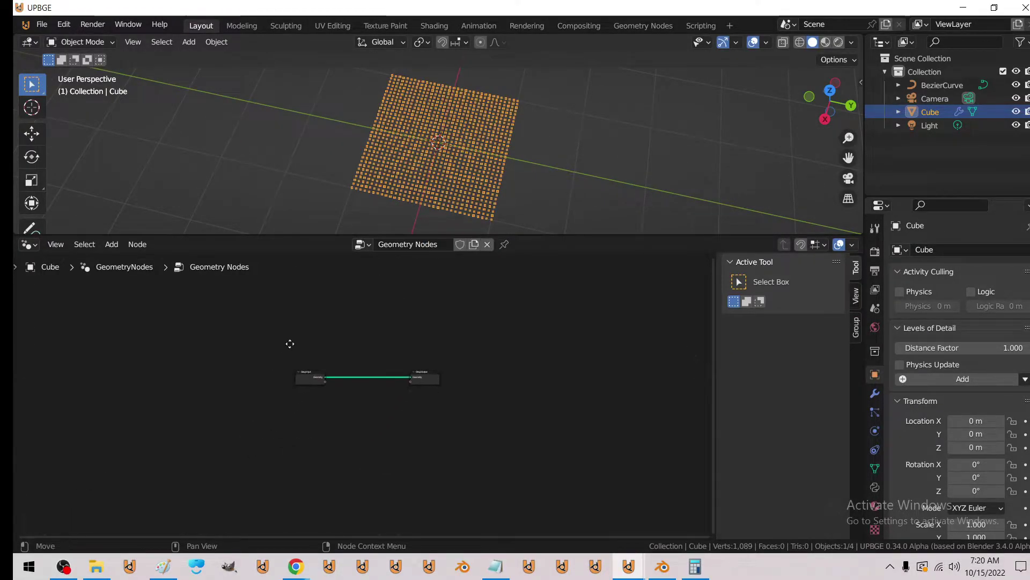
pyautogui.click(112, 245)
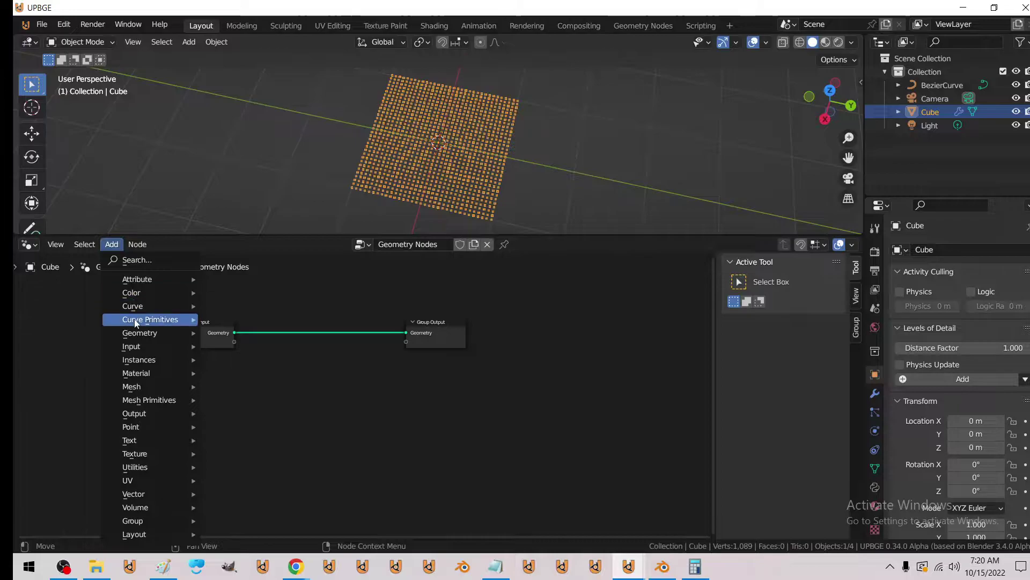
pyautogui.moveTo(131, 346)
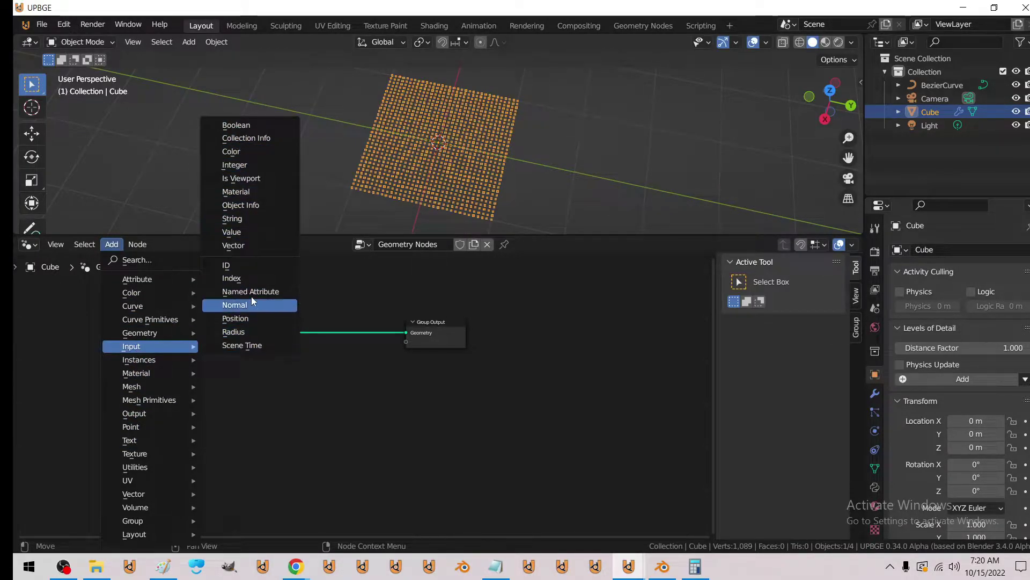
pyautogui.click(257, 211)
# - Place Object Info below the group nodes and set it to read BezierCurve
pyautogui.click(206, 376)
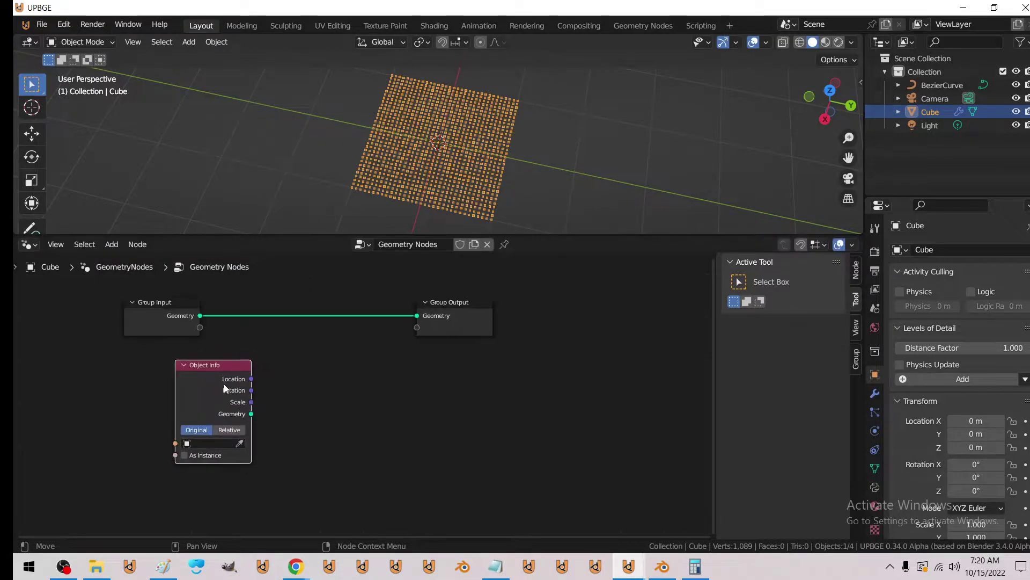
pyautogui.scroll(2, 214, 346)
pyautogui.click(180, 397)
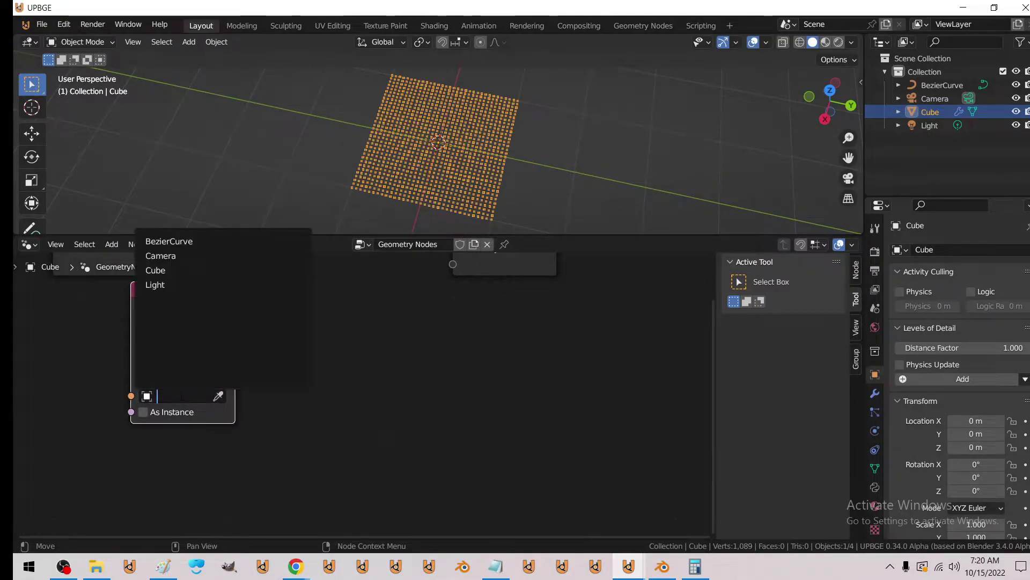
pyautogui.click(171, 242)
pyautogui.scroll(-2, 161, 376)
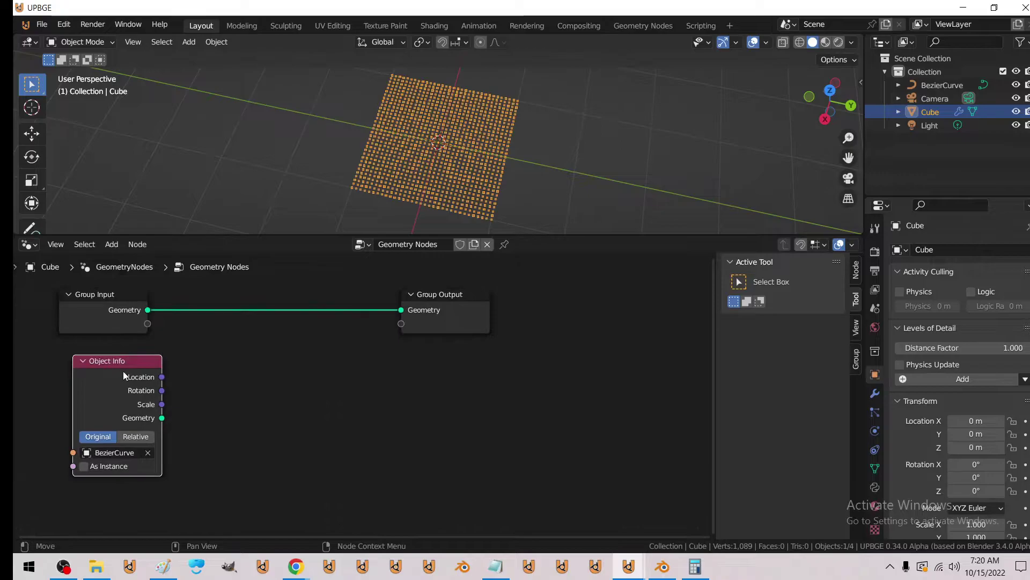
# - Insert a Set Position node on the link between Group Input and Output
pyautogui.click(113, 247)
pyautogui.moveTo(140, 332)
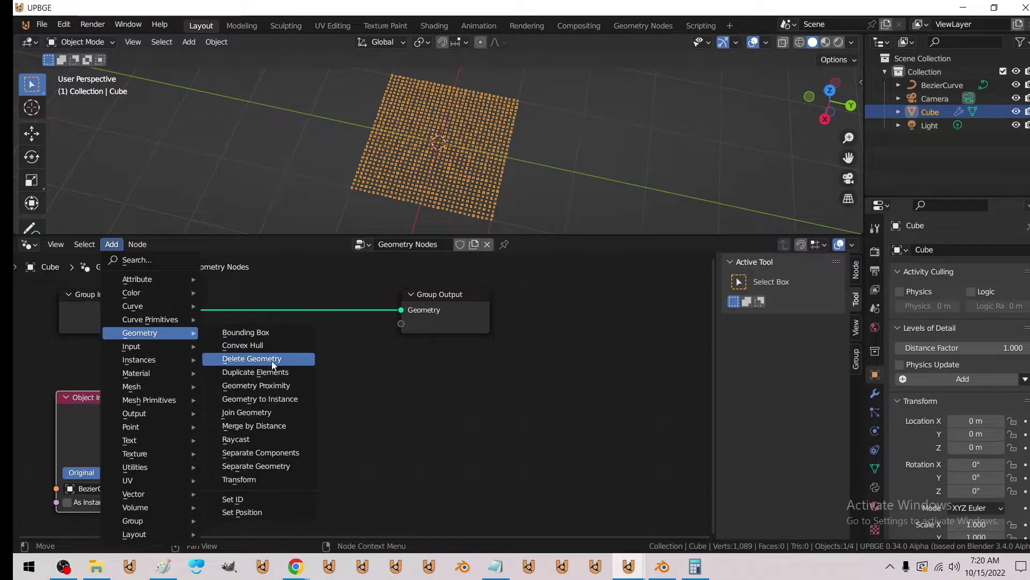
pyautogui.click(253, 514)
pyautogui.click(290, 354)
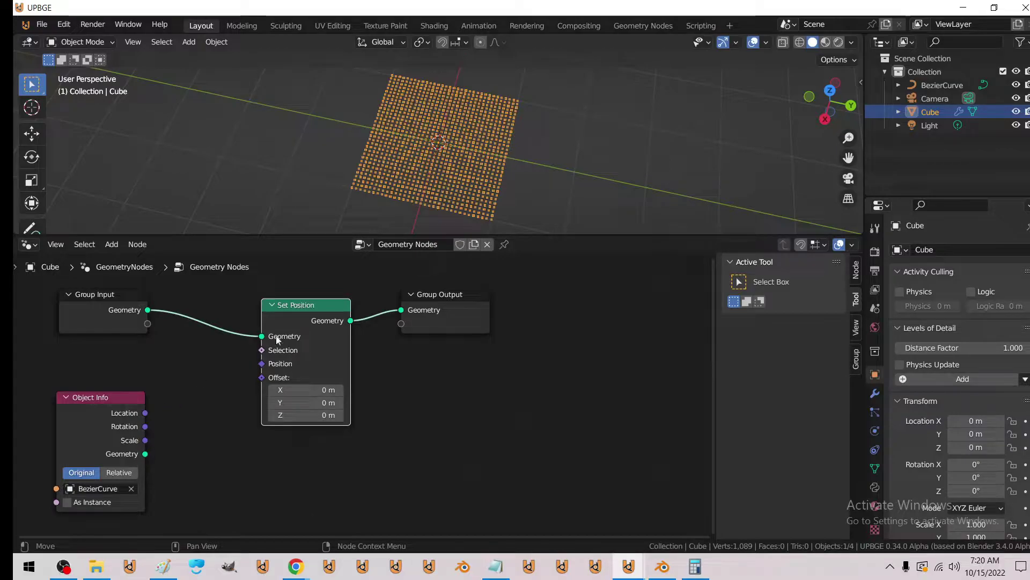
pyautogui.moveTo(301, 304); pyautogui.dragTo(424, 301)
# - Add a Sample Curve node and link Object Info's Geometry to its Curve input
pyautogui.click(112, 244)
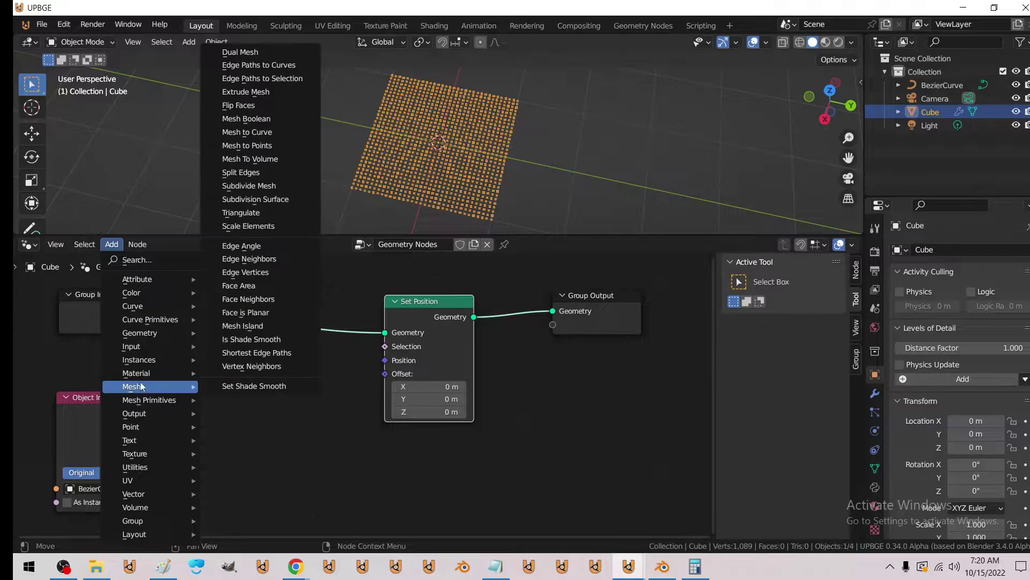
pyautogui.scroll(3, 246, 81)
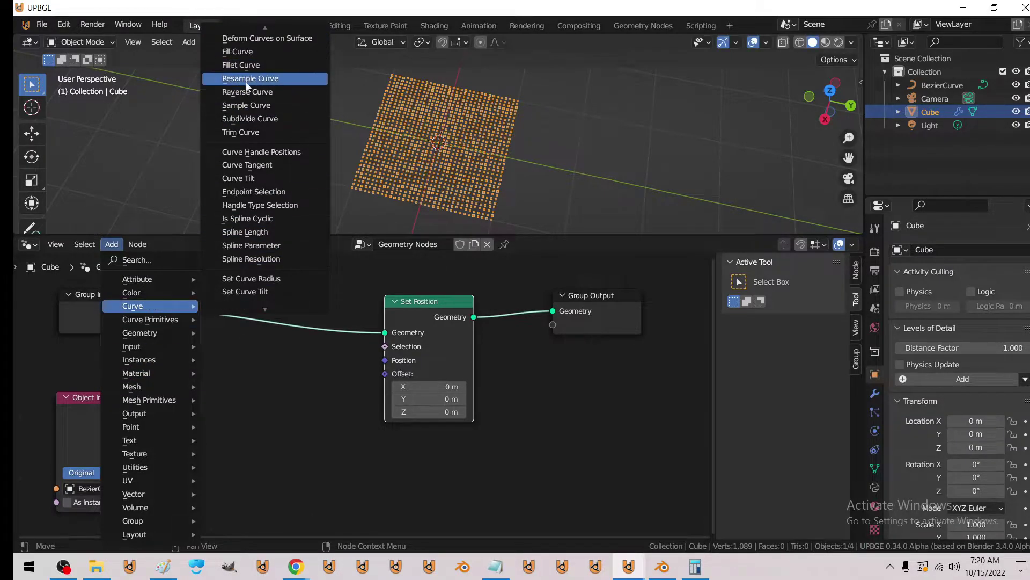
pyautogui.click(252, 108)
pyautogui.click(189, 367)
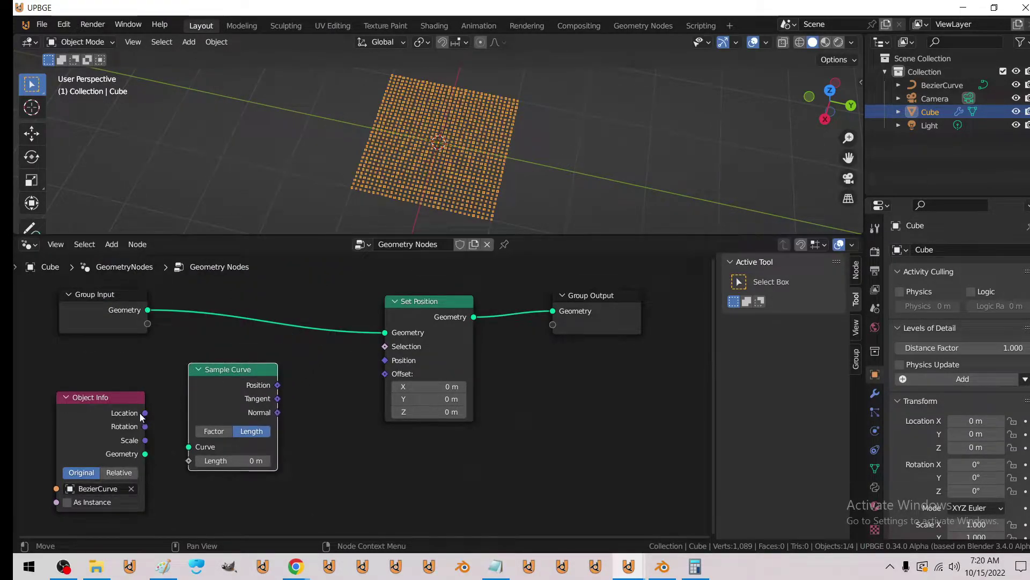
pyautogui.moveTo(145, 454); pyautogui.dragTo(189, 446)
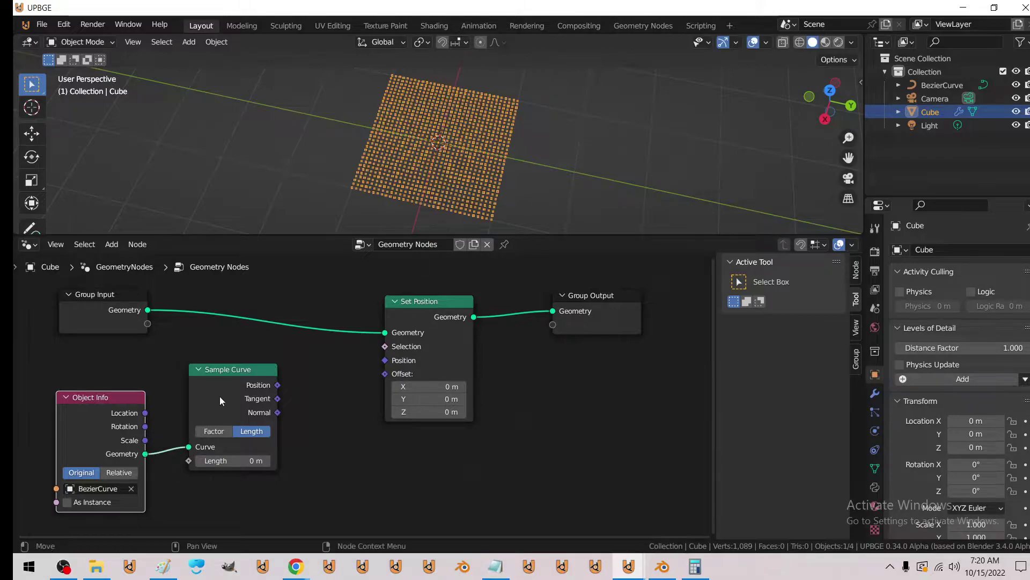
pyautogui.moveTo(220, 396); pyautogui.dragTo(266, 392)
# - Add an Index node under Group Input
pyautogui.moveTo(96, 408); pyautogui.dragTo(71, 370)
pyautogui.click(113, 245)
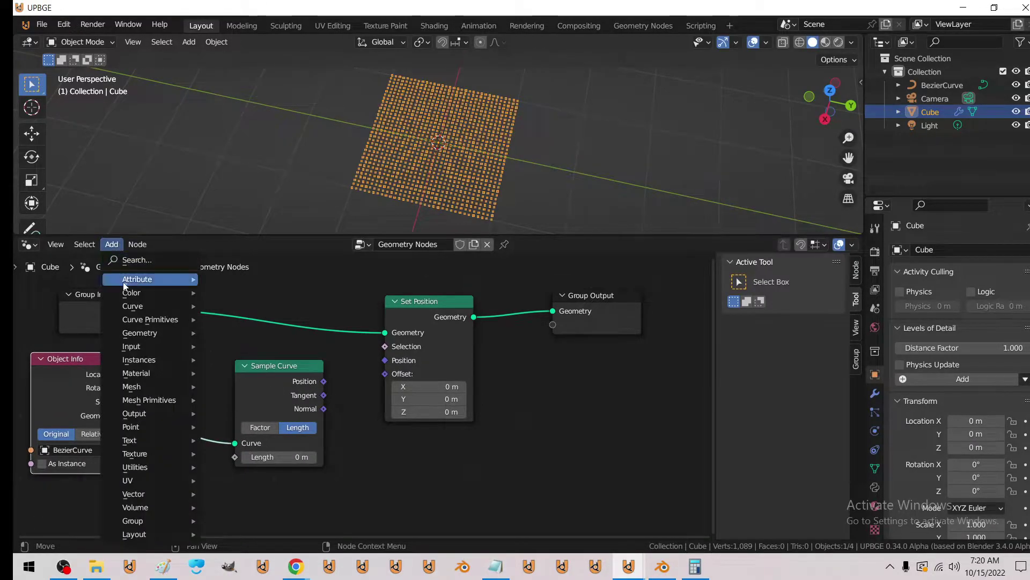
pyautogui.moveTo(131, 346)
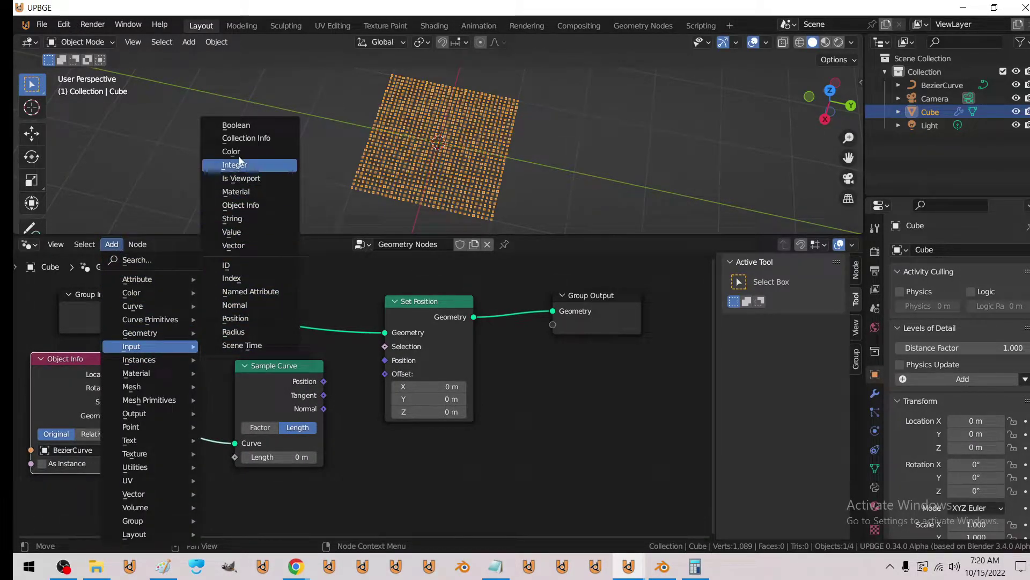
pyautogui.click(242, 278)
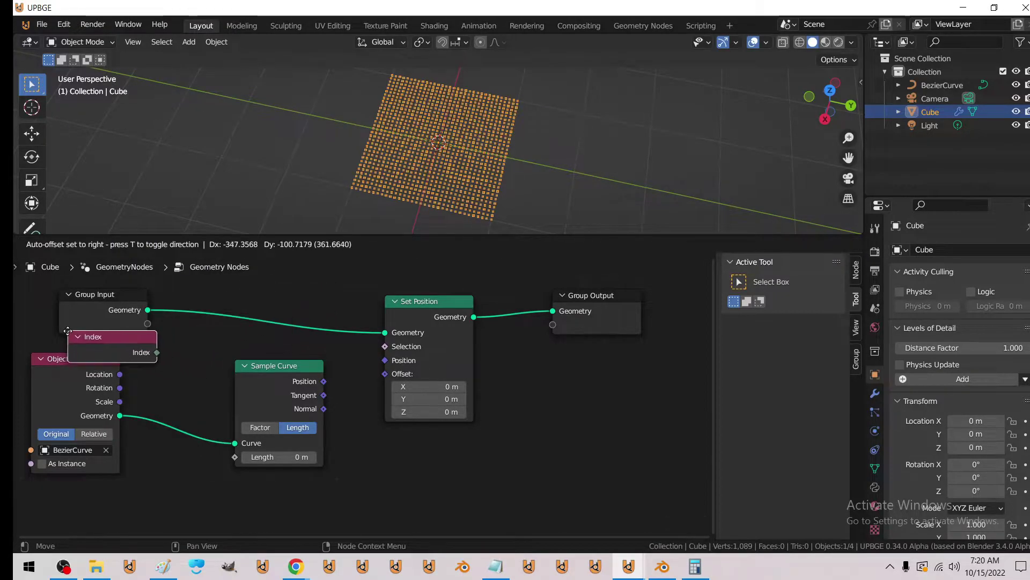
pyautogui.click(85, 349)
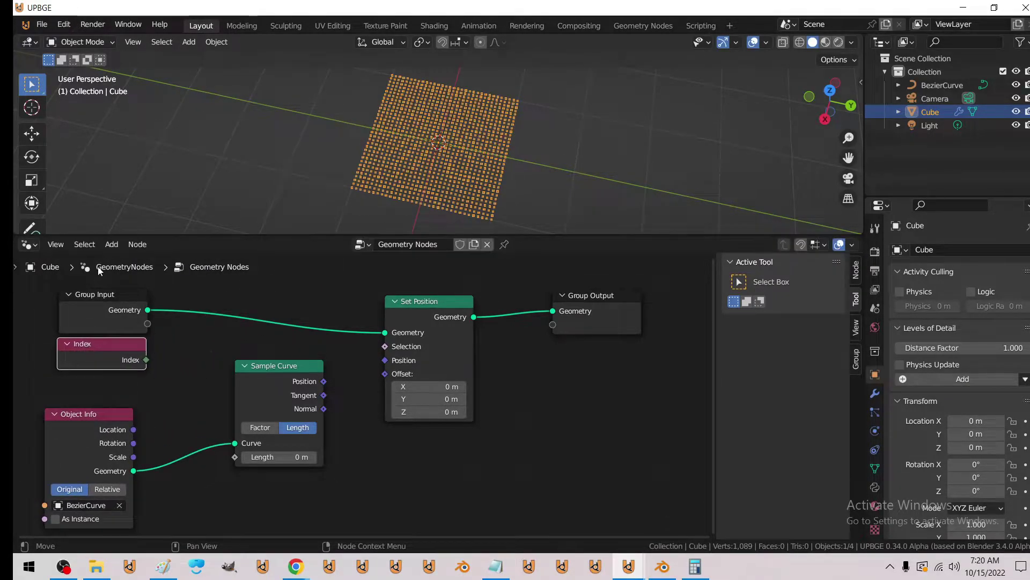
# - Drop a Capture Attribute node on the geometry link and connect Index to its Value
pyautogui.click(111, 241)
pyautogui.click(231, 287)
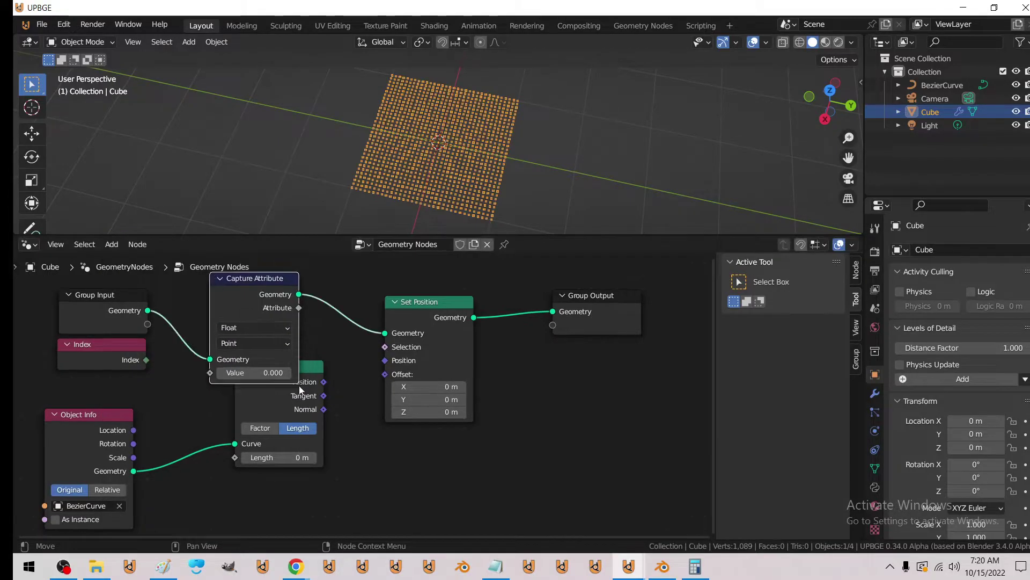
pyautogui.click(206, 267)
pyautogui.moveTo(146, 359); pyautogui.dragTo(211, 369)
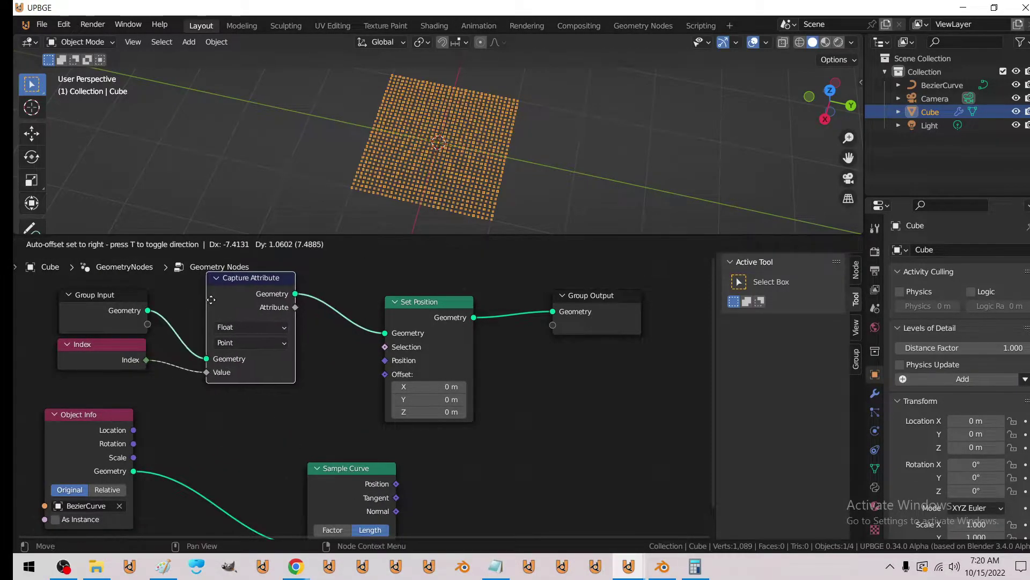
pyautogui.scroll(-1, 211, 369)
pyautogui.moveTo(259, 360); pyautogui.dragTo(196, 324, button='middle')
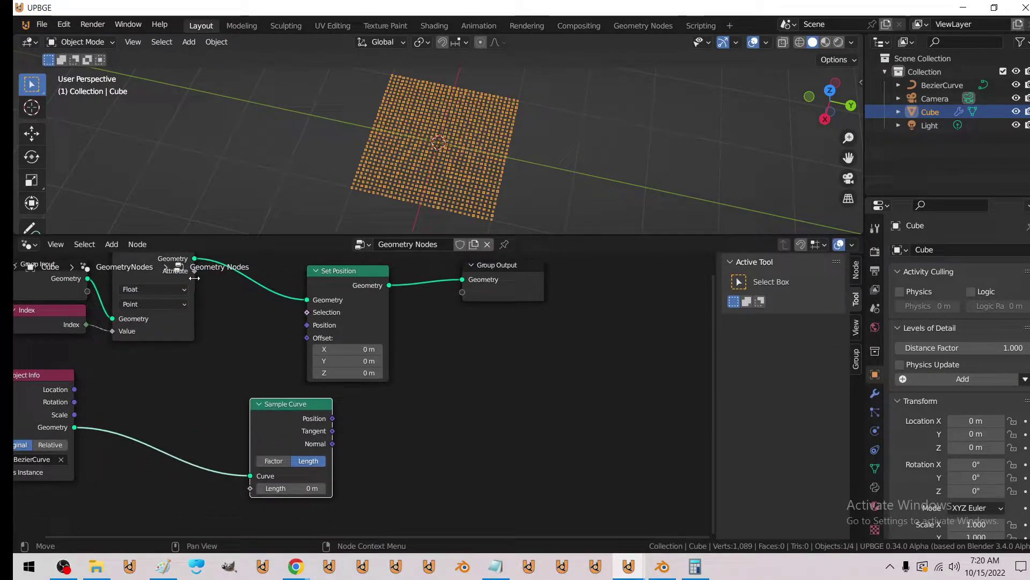
# - Add an Attribute Statistic node below Object Info and connect Index toward its inputs
pyautogui.click(111, 244)
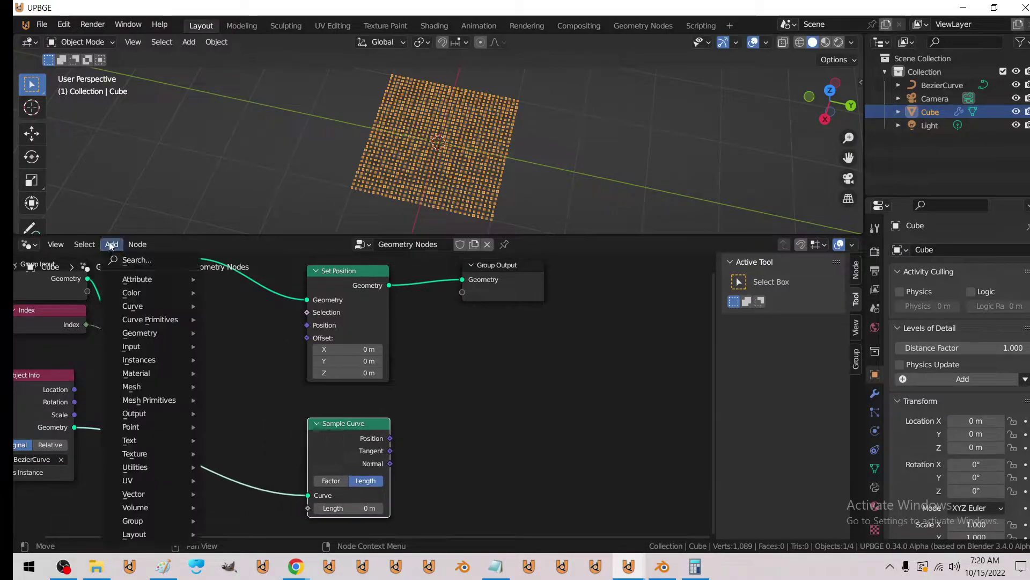
pyautogui.moveTo(137, 278)
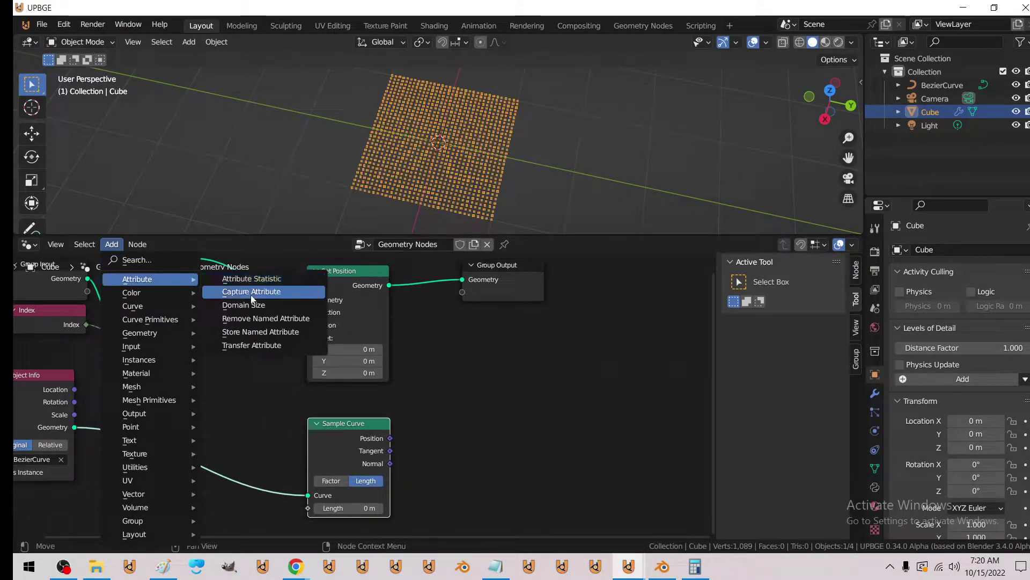
pyautogui.click(253, 279)
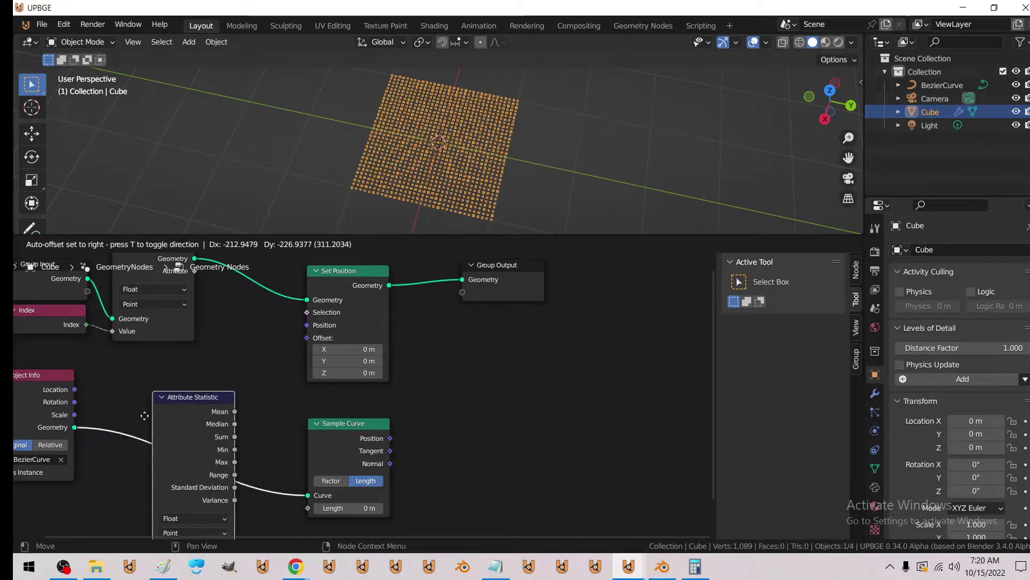
pyautogui.click(107, 480)
pyautogui.scroll(-2, 223, 421)
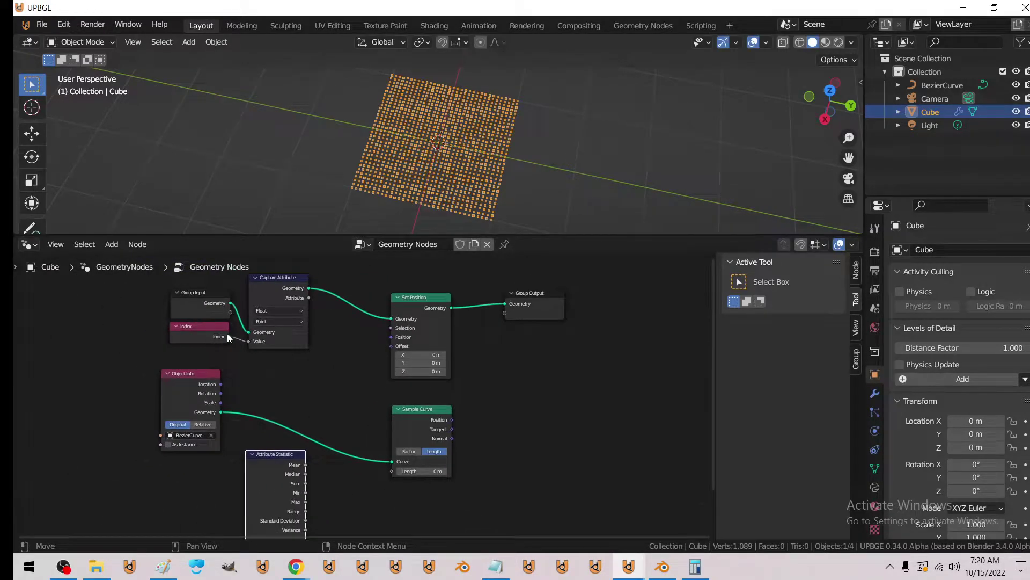
pyautogui.moveTo(227, 338); pyautogui.dragTo(215, 355)
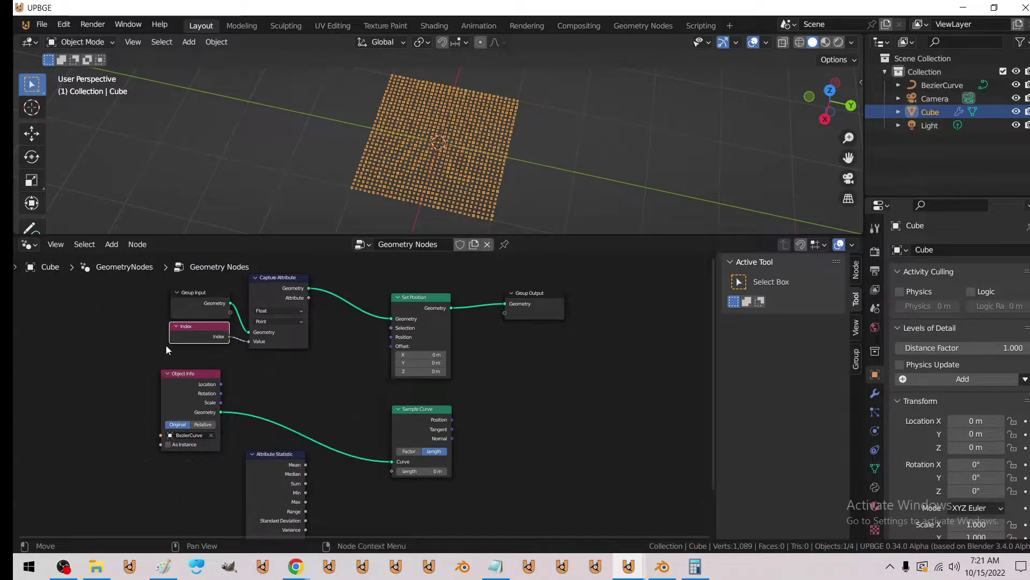
pyautogui.scroll(-1, 218, 310)
pyautogui.moveTo(235, 317)
pyautogui.mouseDown()
pyautogui.moveTo(248, 510)
pyautogui.moveTo(249, 487)
pyautogui.mouseUp()
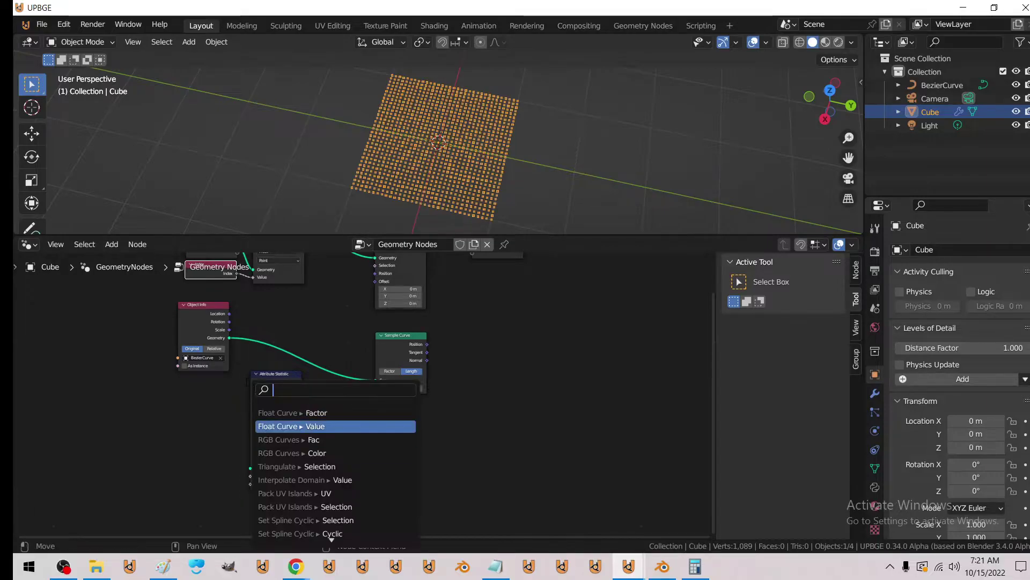
# - Enlarge the node editor and arrange Attribute Statistic beside Object Info
pyautogui.keyDown('shift'); pyautogui.scroll(4, 208, 415); pyautogui.keyUp('shift')
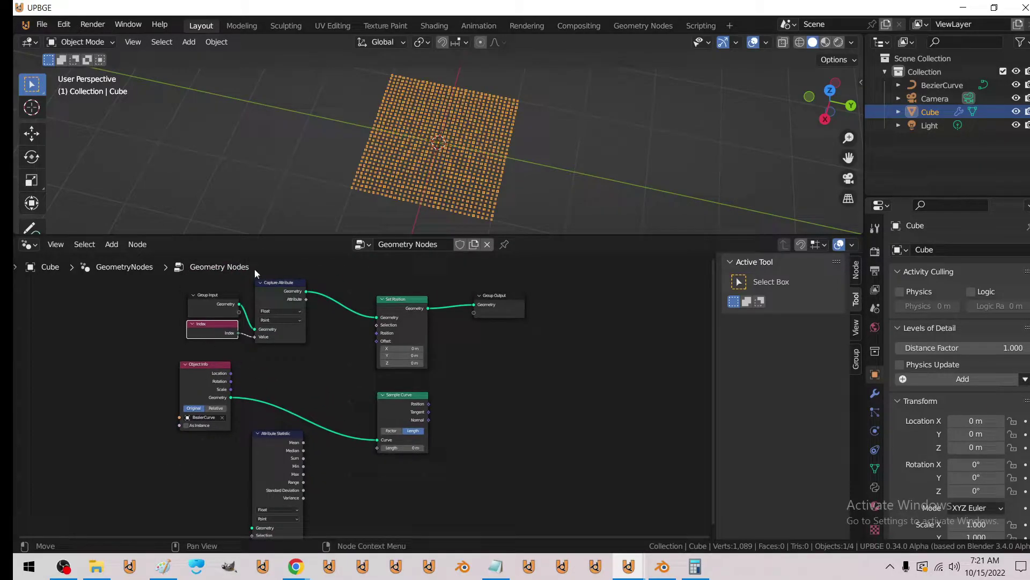
pyautogui.moveTo(296, 235); pyautogui.dragTo(295, 207)
pyautogui.moveTo(270, 423); pyautogui.dragTo(178, 349, button='middle')
pyautogui.scroll(1, 178, 349)
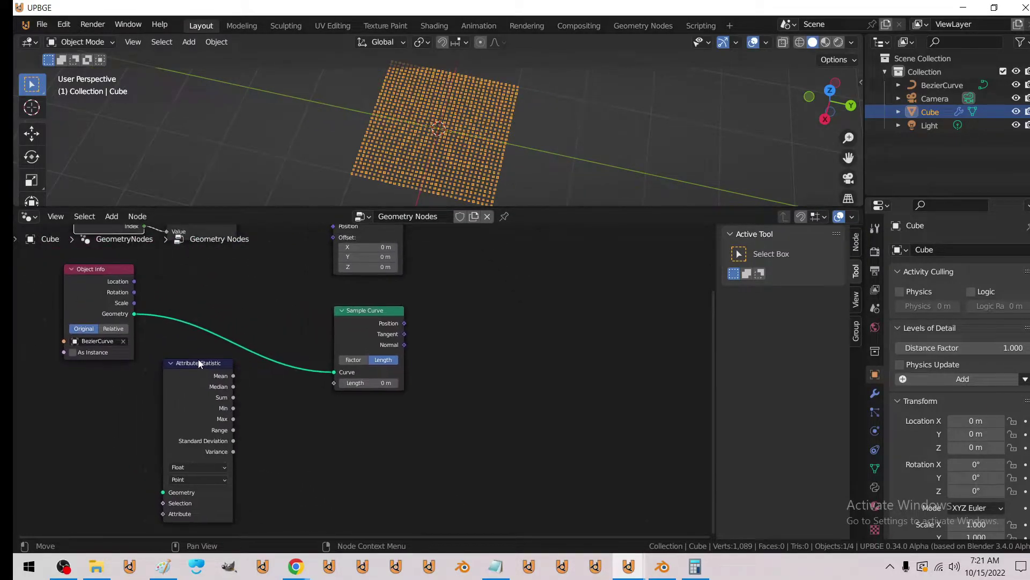
pyautogui.moveTo(129, 297); pyautogui.dragTo(282, 328)
pyautogui.moveTo(223, 370); pyautogui.dragTo(194, 322)
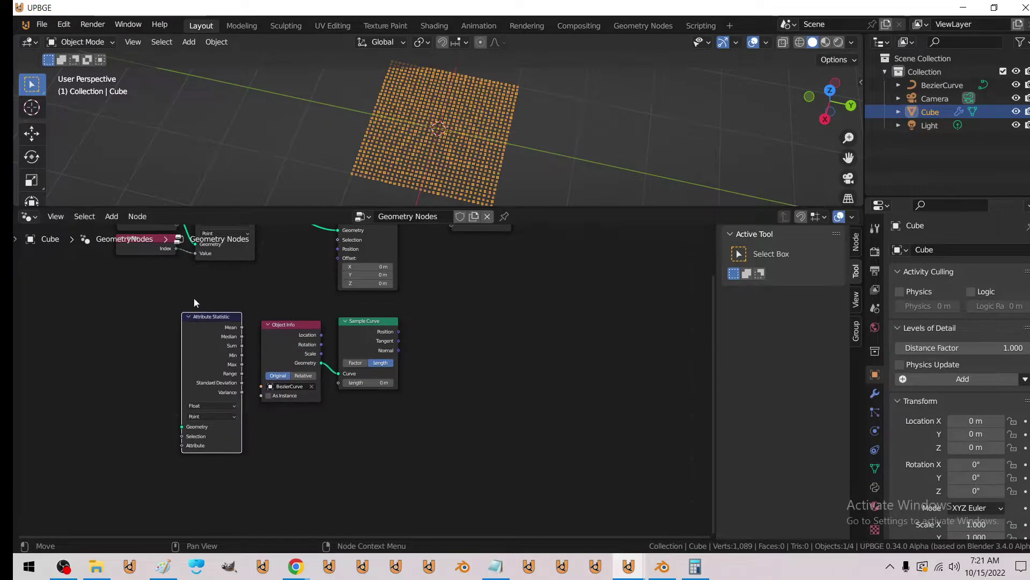
pyautogui.press('Home')
# - Link Index to Attribute Statistic's Attribute and Group Input Geometry to its Geometry
pyautogui.click(139, 330)
pyautogui.moveTo(129, 507)
pyautogui.mouseDown()
pyautogui.moveTo(140, 517)
pyautogui.moveTo(143, 492)
pyautogui.mouseUp()
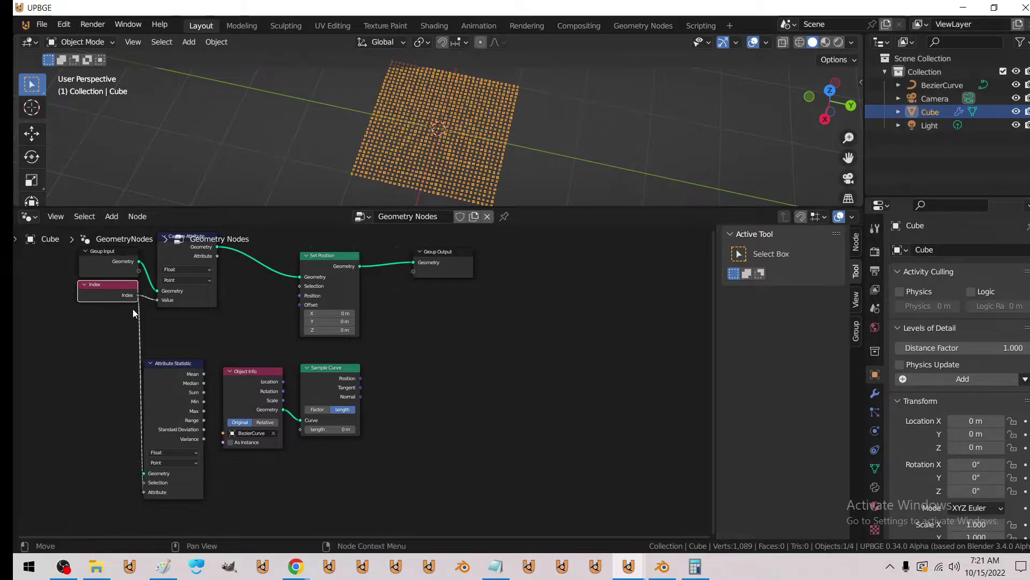
pyautogui.moveTo(140, 268); pyautogui.dragTo(142, 279)
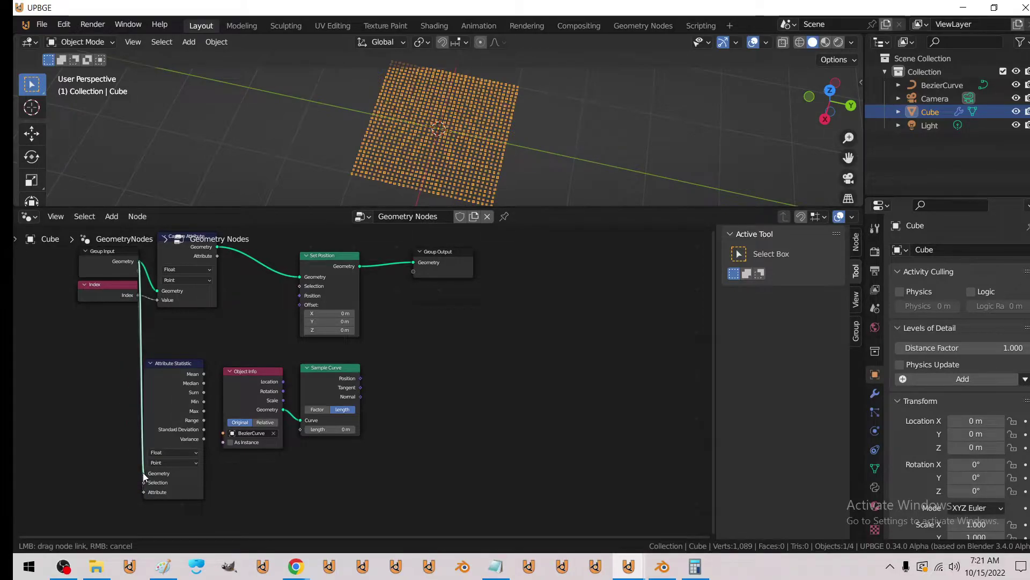
pyautogui.moveTo(138, 470); pyautogui.dragTo(143, 472)
# - Add a Math node set to Divide, dividing the captured index by Attribute Statistic's Max
pyautogui.click(110, 217)
pyautogui.moveTo(135, 439)
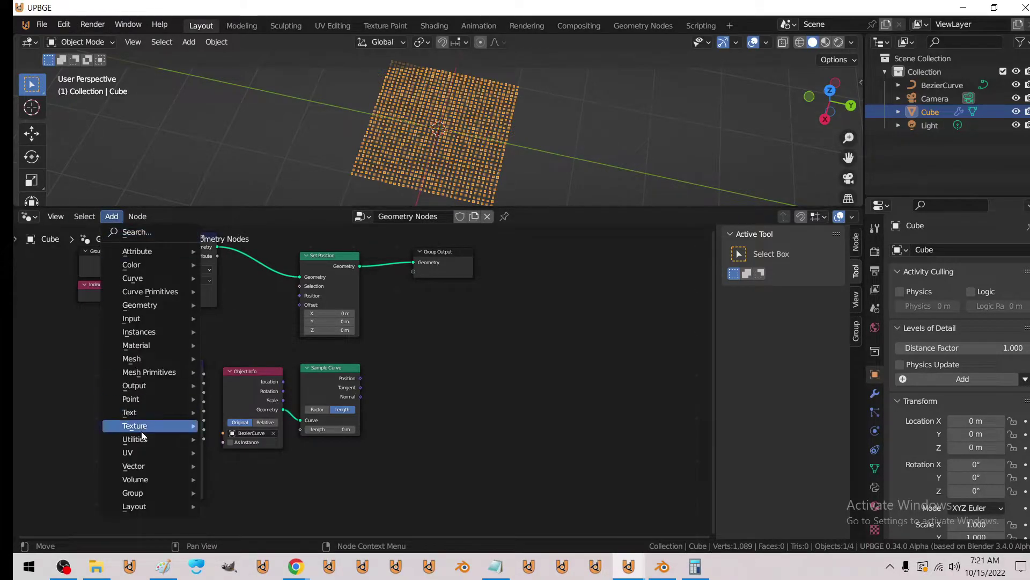
pyautogui.click(242, 397)
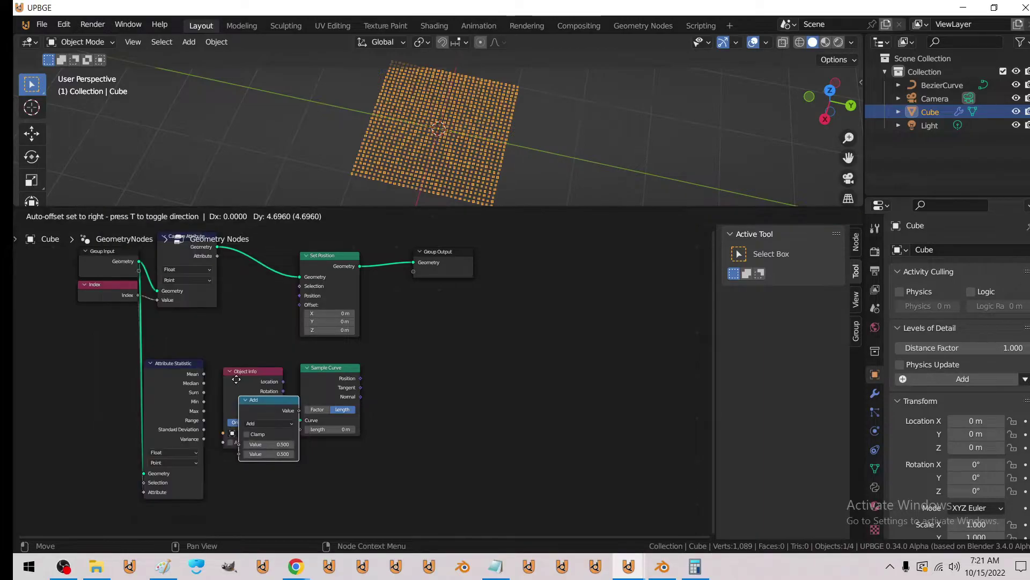
pyautogui.click(244, 314)
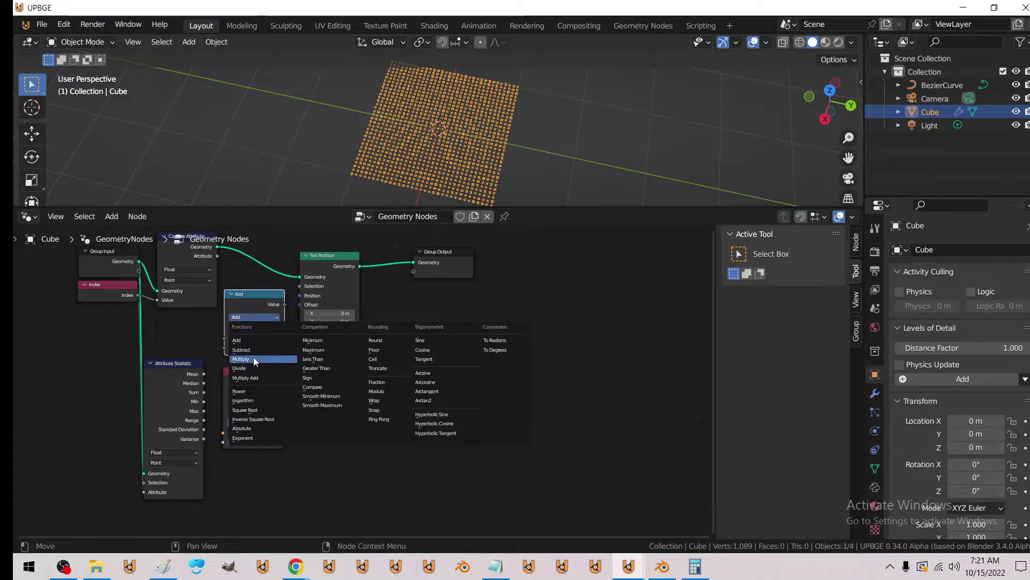
pyautogui.click(253, 368)
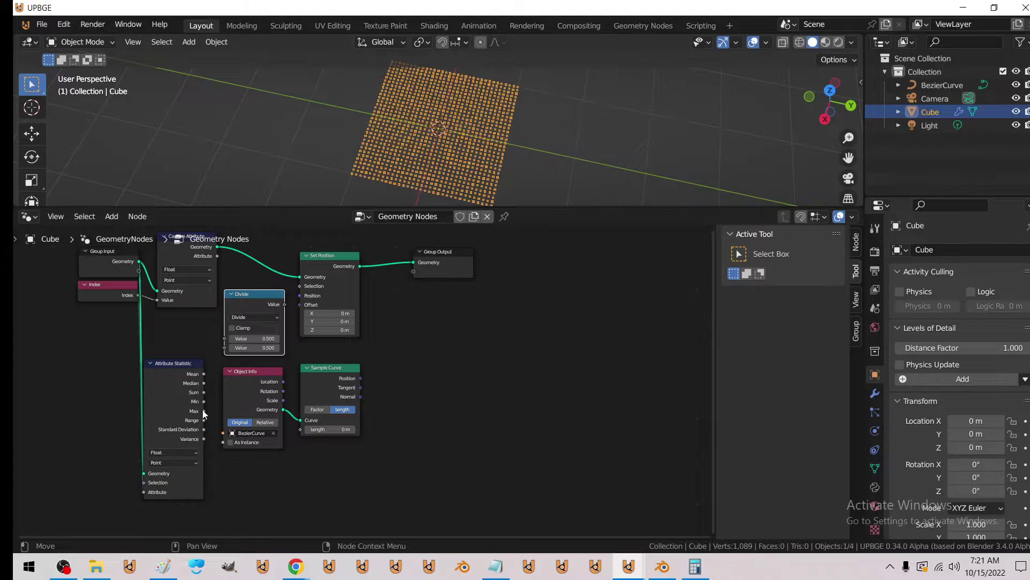
pyautogui.moveTo(204, 410); pyautogui.dragTo(225, 348)
pyautogui.moveTo(217, 256); pyautogui.dragTo(224, 339)
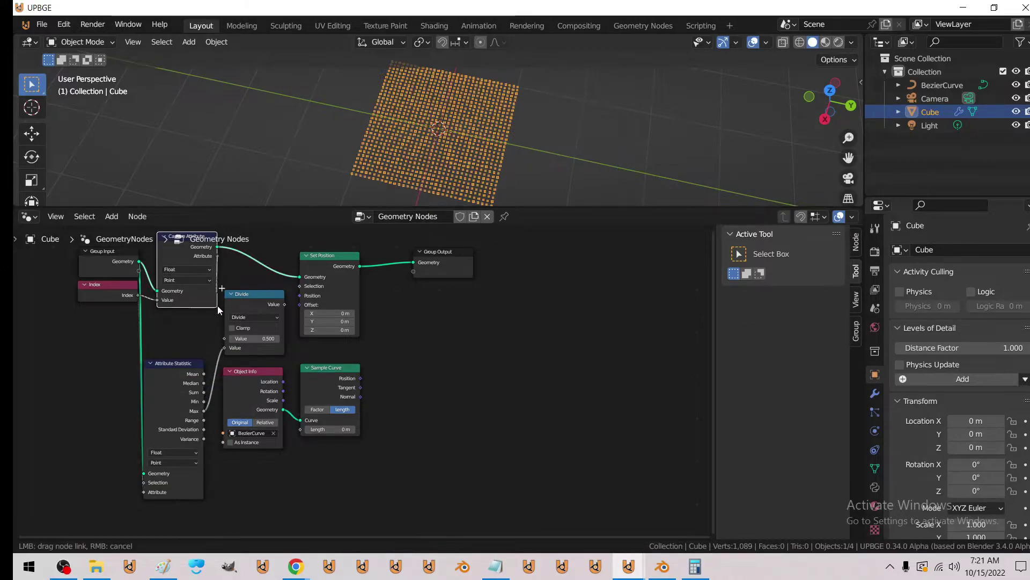
pyautogui.moveTo(225, 338)
pyautogui.mouseDown(button='middle')
pyautogui.moveTo(165, 334)
pyautogui.moveTo(108, 375)
pyautogui.mouseUp(button='middle')
# - Make Sample Curve sample by Factor from the Divide result, and feed its Position into Set Position
pyautogui.scroll(1, 165, 334)
pyautogui.moveTo(186, 420); pyautogui.dragTo(203, 416)
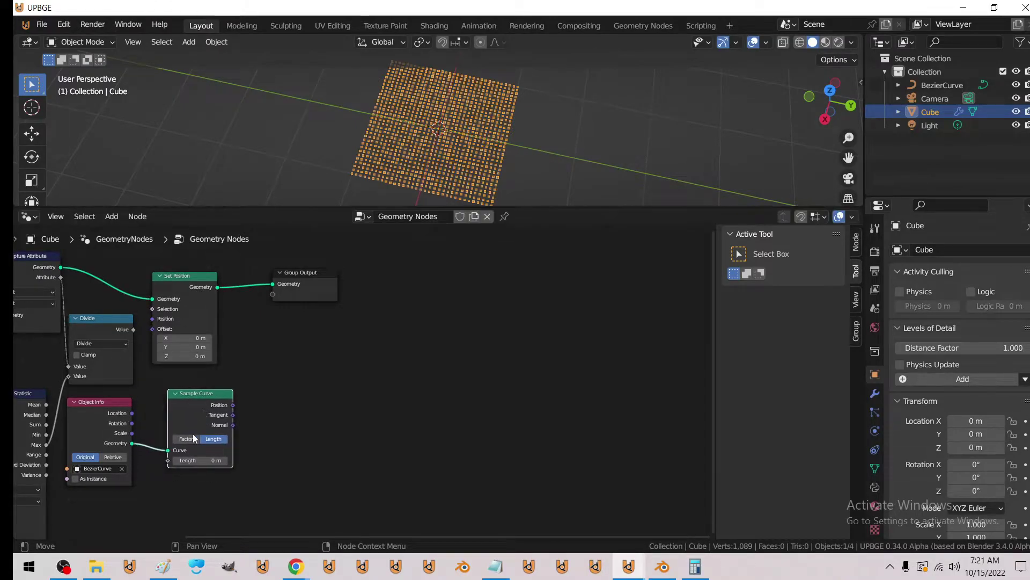
pyautogui.moveTo(130, 330); pyautogui.dragTo(168, 459)
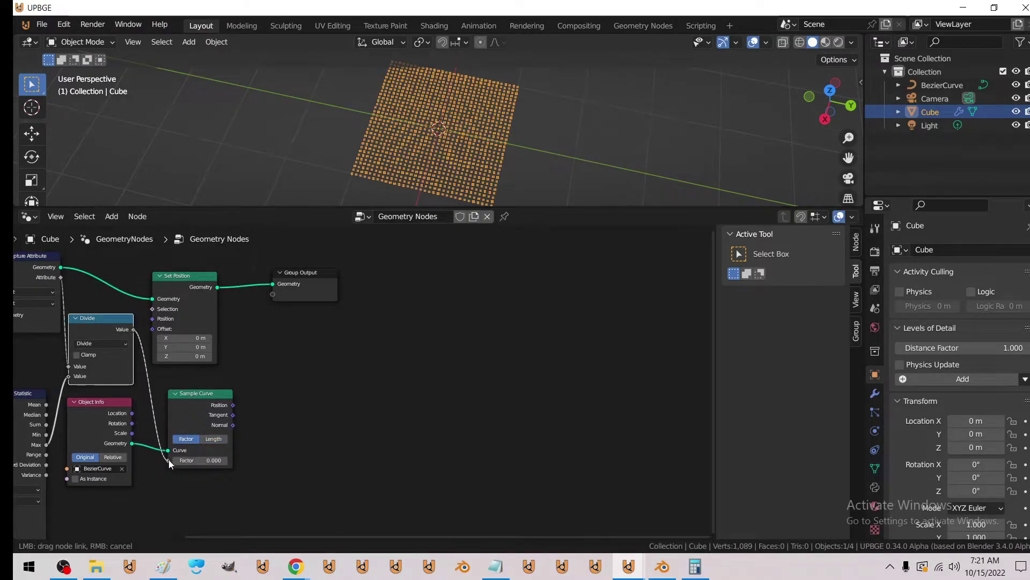
pyautogui.moveTo(304, 288); pyautogui.dragTo(411, 287)
pyautogui.moveTo(192, 287); pyautogui.dragTo(278, 283)
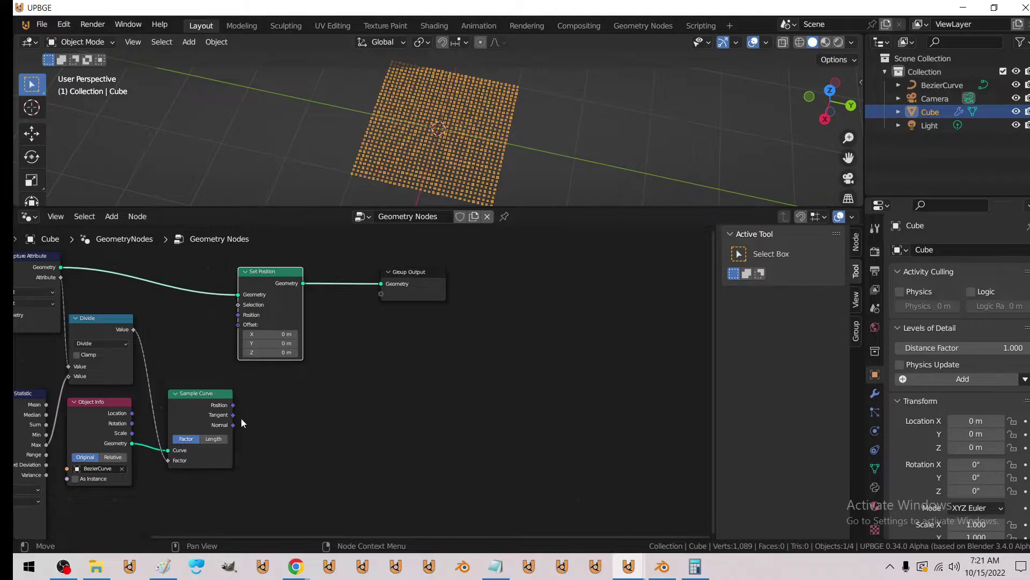
pyautogui.moveTo(232, 404); pyautogui.dragTo(236, 314)
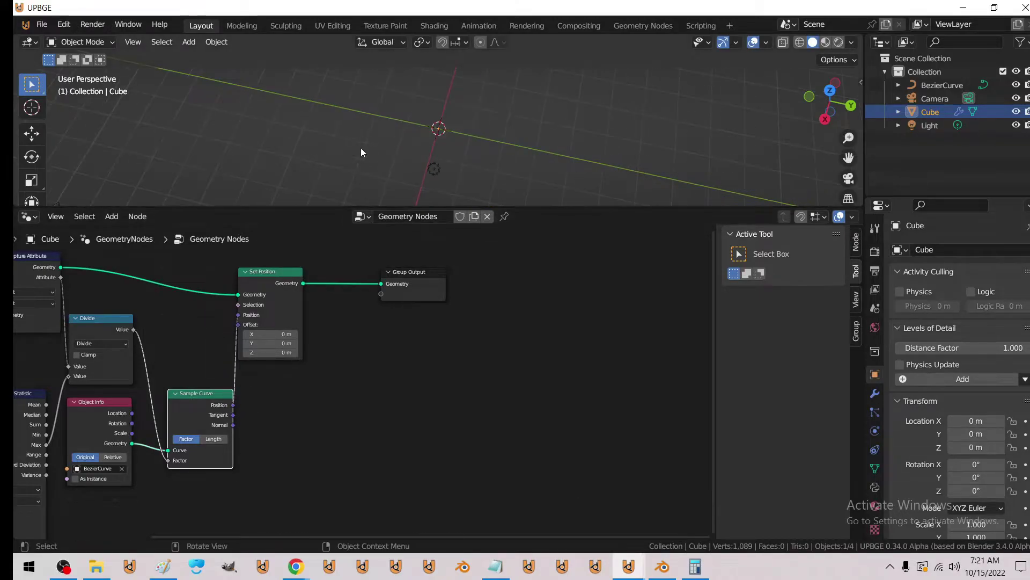
# - Move Group Output and Set Position far right of the other nodes
pyautogui.moveTo(400, 179)
pyautogui.mouseDown(button='middle')
pyautogui.moveTo(386, 125)
pyautogui.moveTo(368, 117)
pyautogui.moveTo(356, 133)
pyautogui.moveTo(338, 114)
pyautogui.moveTo(343, 123)
pyautogui.mouseUp(button='middle')
pyautogui.scroll(-2, 253, 357)
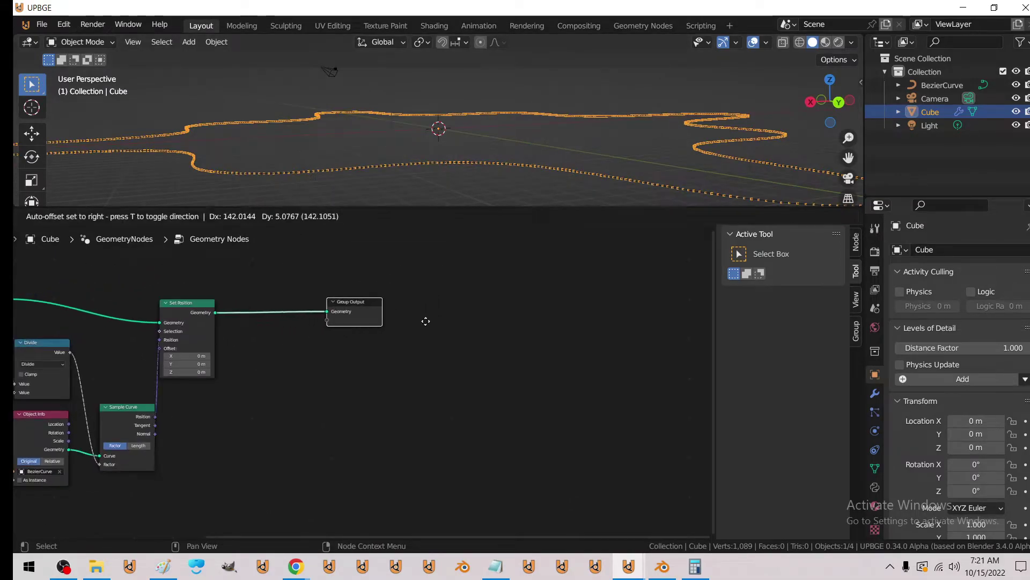
pyautogui.moveTo(351, 301); pyautogui.dragTo(512, 300)
pyautogui.moveTo(173, 314)
pyautogui.mouseDown()
pyautogui.moveTo(306, 312)
pyautogui.moveTo(306, 326)
pyautogui.mouseUp()
pyautogui.keyDown('ctrl'); pyautogui.hscroll(-6, 338, 317); pyautogui.keyUp('ctrl')
pyautogui.scroll(3, 260, 321)
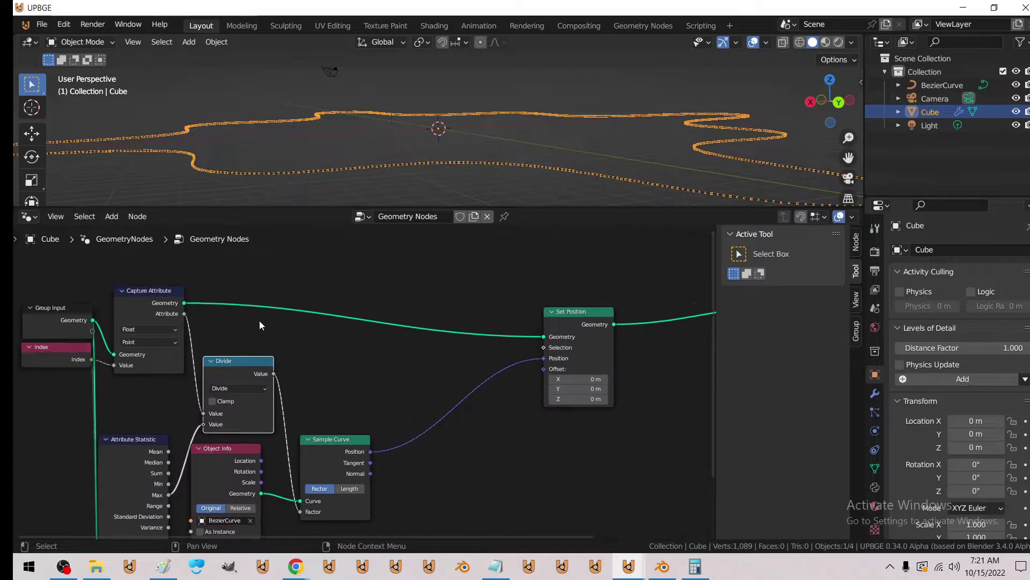
# - Add a raised reroute on the geometry link and duplicate the Divide node above it
pyautogui.keyDown('shift'); pyautogui.moveTo(254, 314); pyautogui.dragTo(255, 328, button='right'); pyautogui.keyUp('shift')
pyautogui.moveTo(254, 321); pyautogui.dragTo(255, 245)
pyautogui.hotkey('shift', 'd')
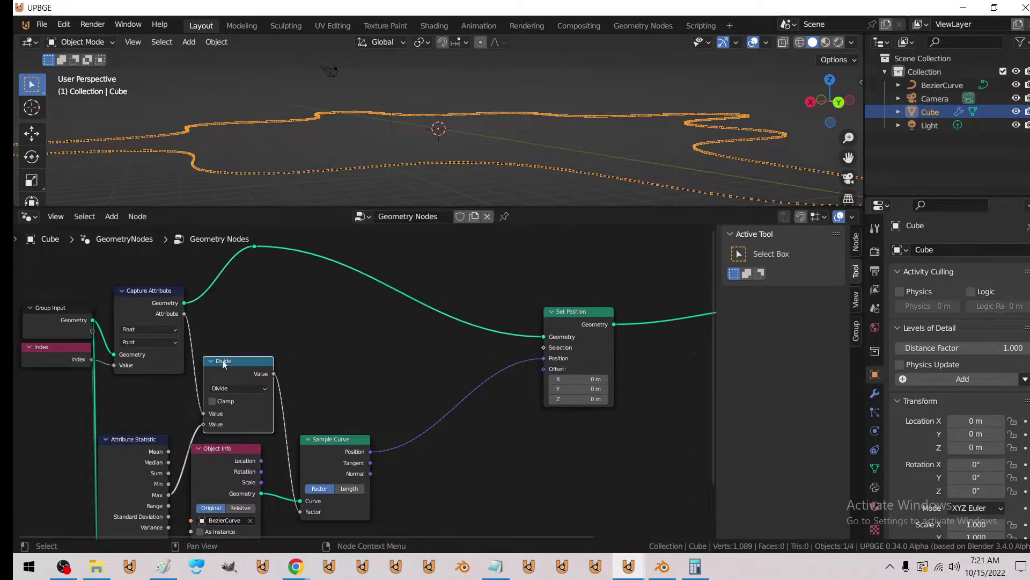
pyautogui.click(341, 293)
pyautogui.click(324, 324)
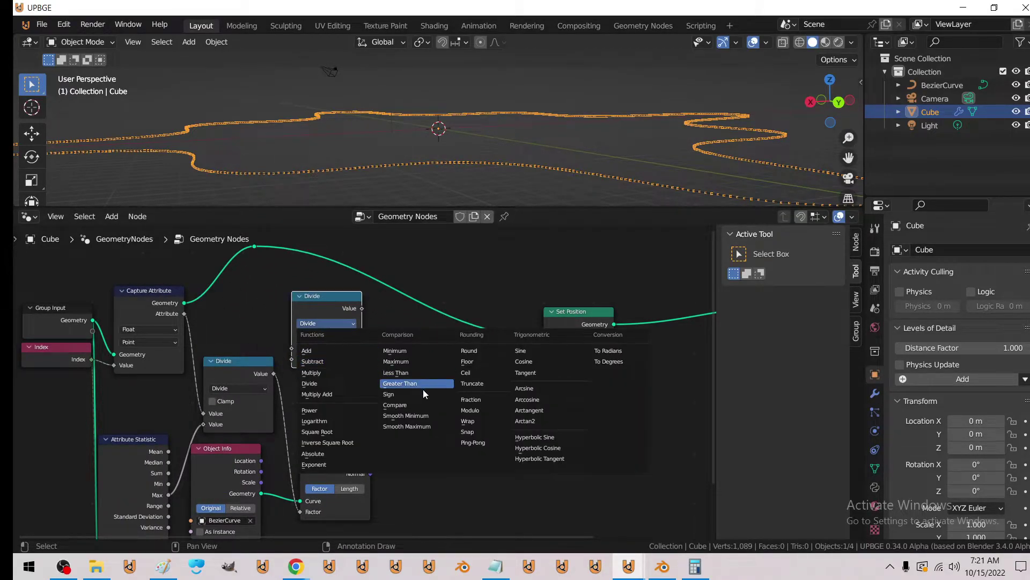
# - Make the duplicate a Modulo by 2.000, fed the captured Index from Capture Attribute
pyautogui.click(465, 411)
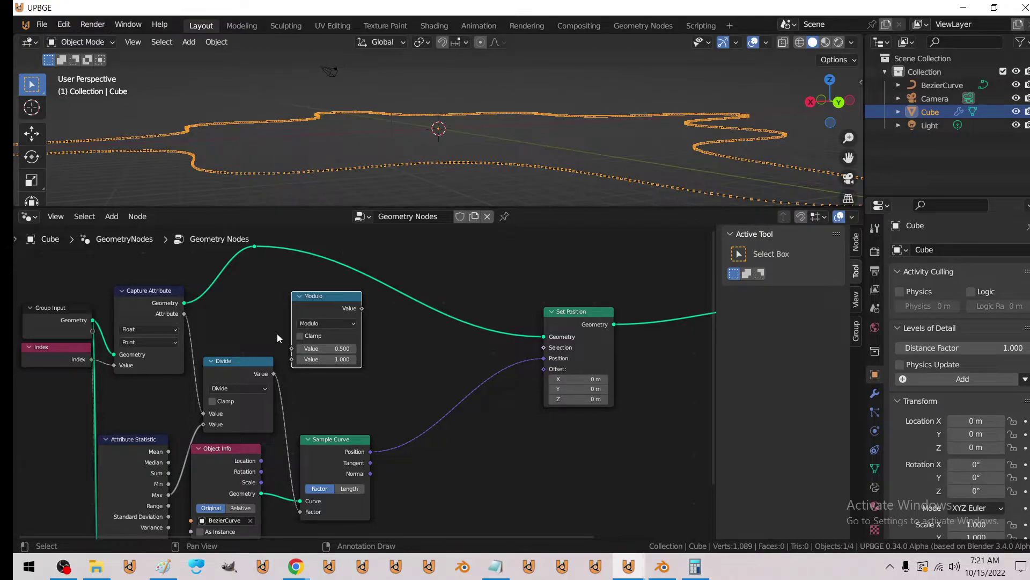
pyautogui.doubleClick(333, 359)
pyautogui.write('2')
pyautogui.press('Return')
pyautogui.moveTo(185, 313); pyautogui.dragTo(294, 349)
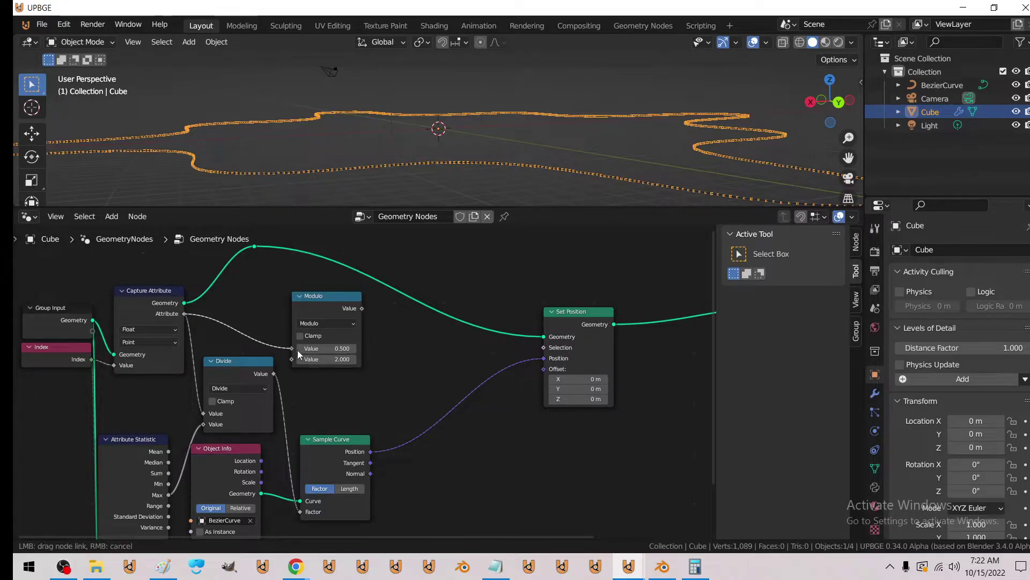
pyautogui.scroll(-1, 294, 380)
pyautogui.moveTo(294, 380)
pyautogui.mouseDown(button='middle')
pyautogui.moveTo(247, 401)
pyautogui.moveTo(208, 399)
pyautogui.mouseUp(button='middle')
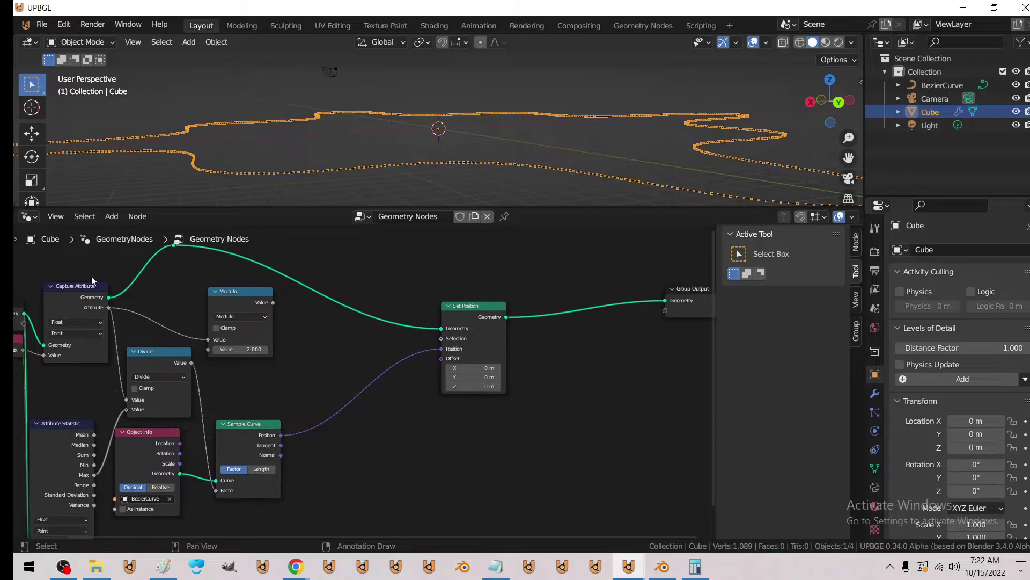
# - Add a Vector Math Add node near Sample Curve and shift the Modulo node up-left
pyautogui.click(113, 217)
pyautogui.moveTo(134, 465)
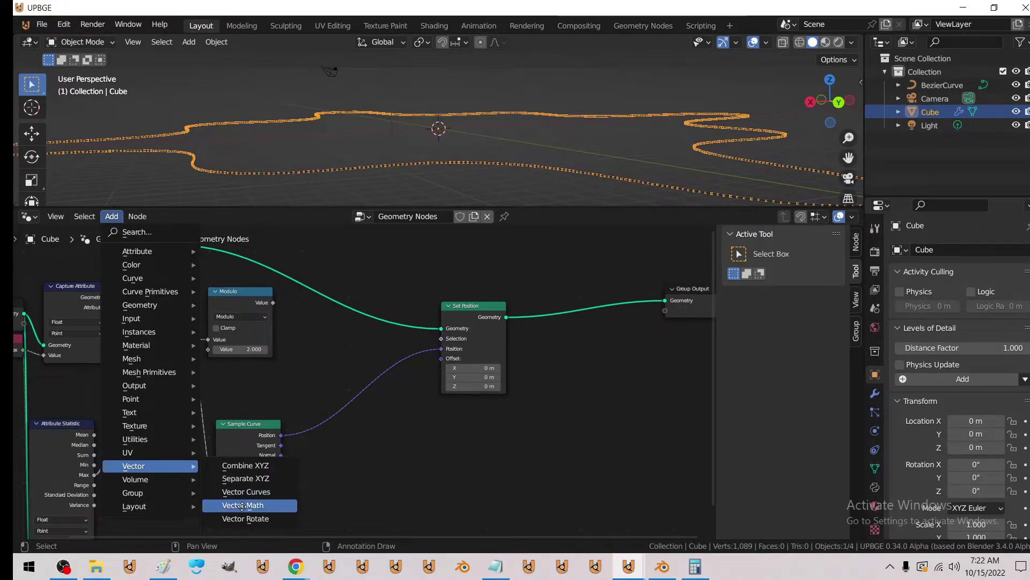
pyautogui.click(232, 505)
pyautogui.click(379, 449)
pyautogui.moveTo(220, 301); pyautogui.dragTo(198, 291)
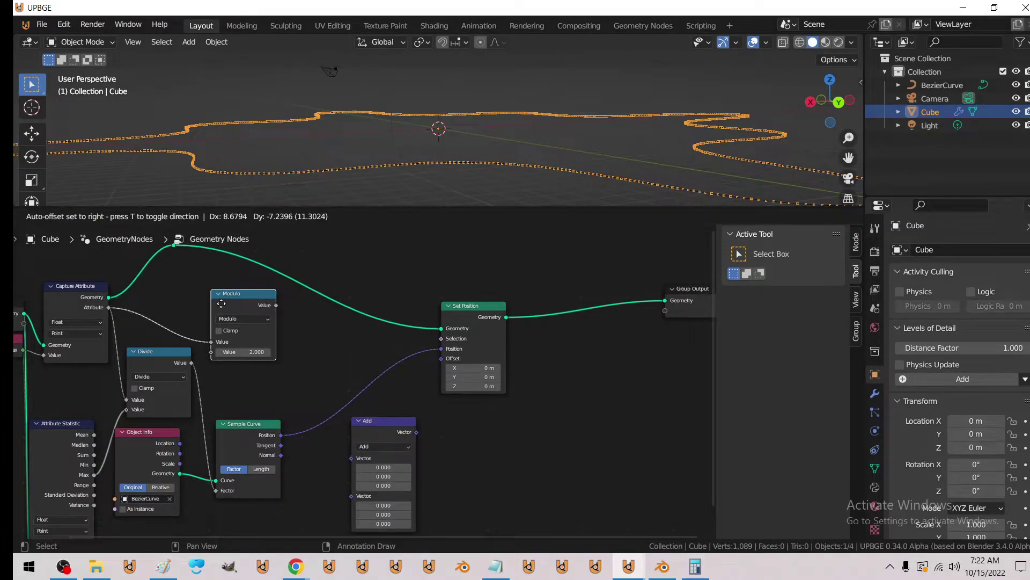
# - Add a Multiply node fed by the Modulo result, shifting Add and Set Position right
pyautogui.hotkey('shift', 'd')
pyautogui.click(282, 331)
pyautogui.click(296, 346)
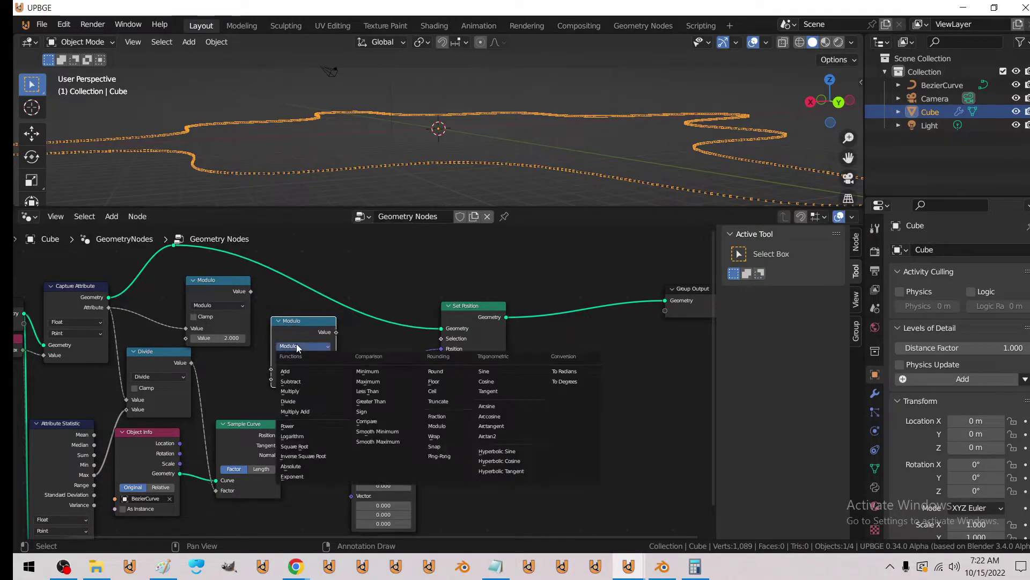
pyautogui.click(299, 383)
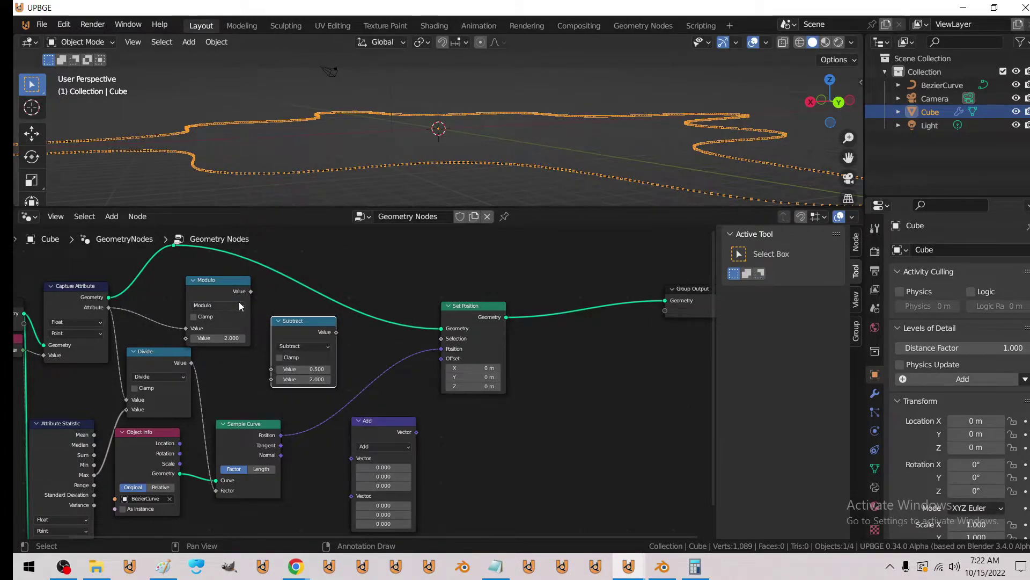
pyautogui.click(305, 344)
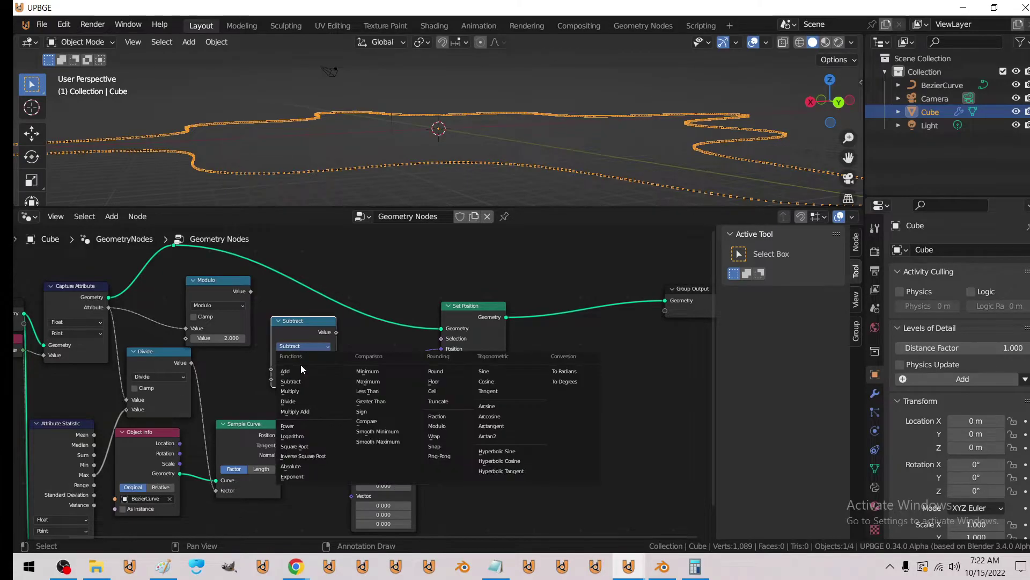
pyautogui.click(302, 392)
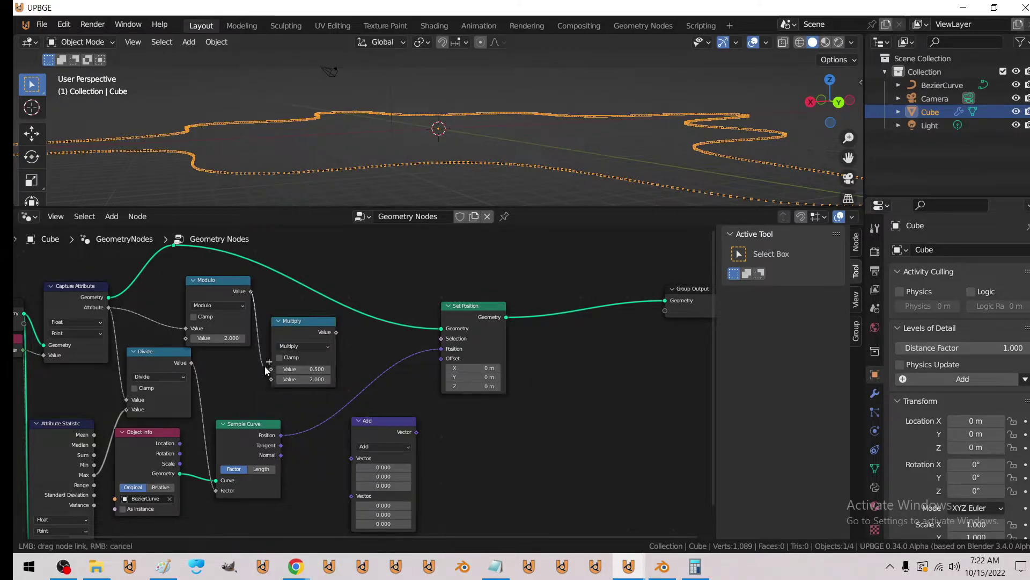
pyautogui.moveTo(250, 291)
pyautogui.mouseDown()
pyautogui.moveTo(270, 369)
pyautogui.moveTo(368, 430)
pyautogui.moveTo(422, 431)
pyautogui.mouseUp()
pyautogui.scroll(-2, 306, 385)
pyautogui.moveTo(362, 304); pyautogui.dragTo(453, 304)
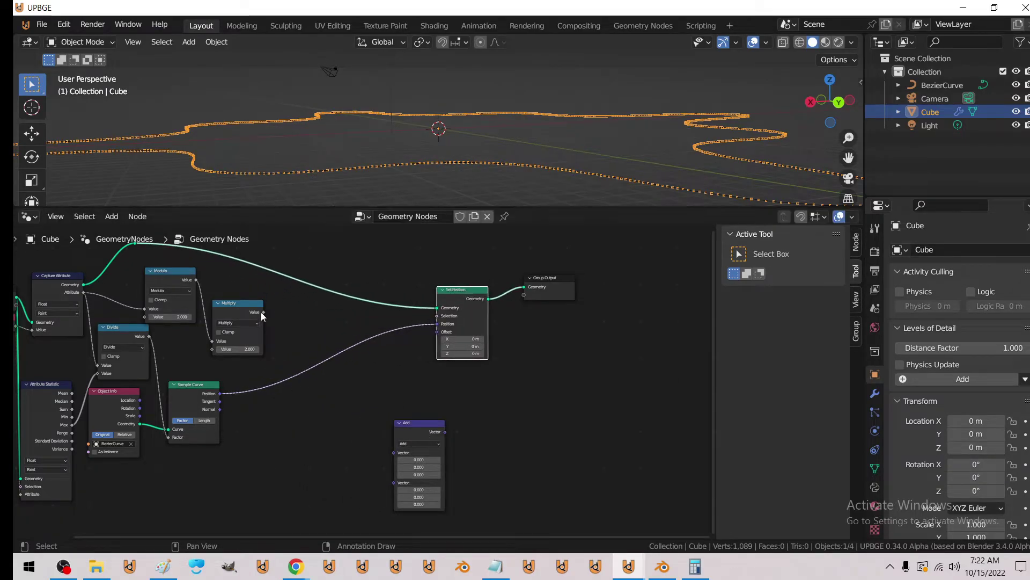
# - Append a Subtract 1.000 node after Multiply and insert Add into the Position→Offset link
pyautogui.hotkey('shift', 'd')
pyautogui.click(267, 307)
pyautogui.scroll(2, 268, 307)
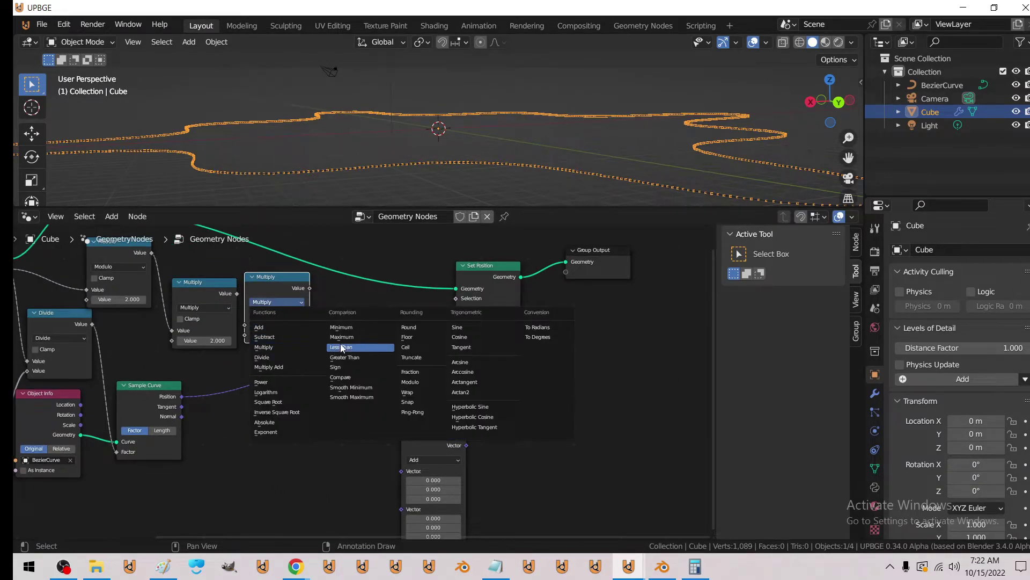
pyautogui.click(274, 337)
pyautogui.moveTo(236, 293); pyautogui.dragTo(244, 335)
pyautogui.click(274, 324)
pyautogui.moveTo(419, 448); pyautogui.dragTo(311, 357)
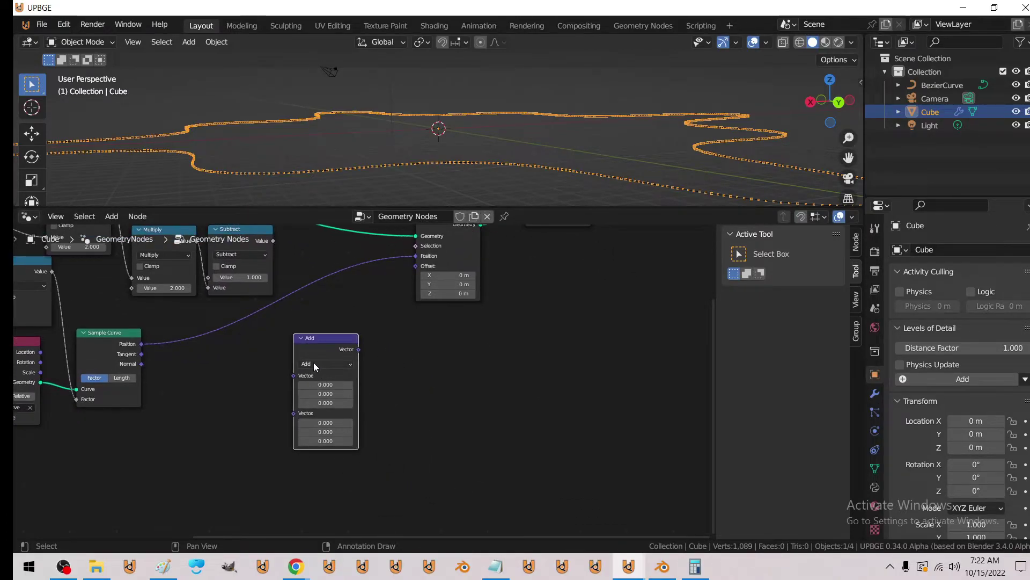
pyautogui.moveTo(314, 363); pyautogui.dragTo(320, 292)
# - Scale the curve Normal by the Subtract result and add it to the sampled position
pyautogui.hotkey('shift', 'd')
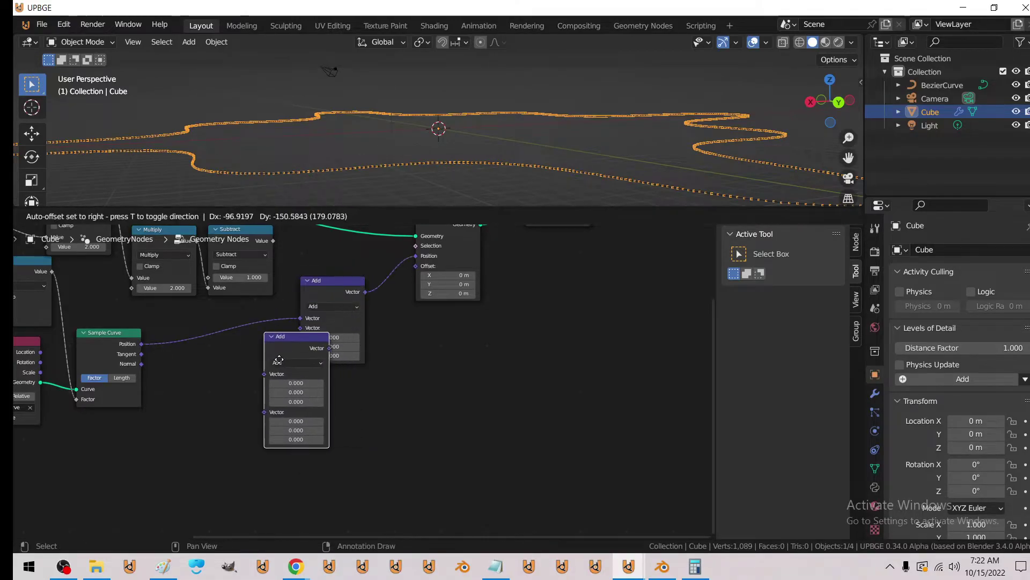
pyautogui.click(241, 376)
pyautogui.click(245, 526)
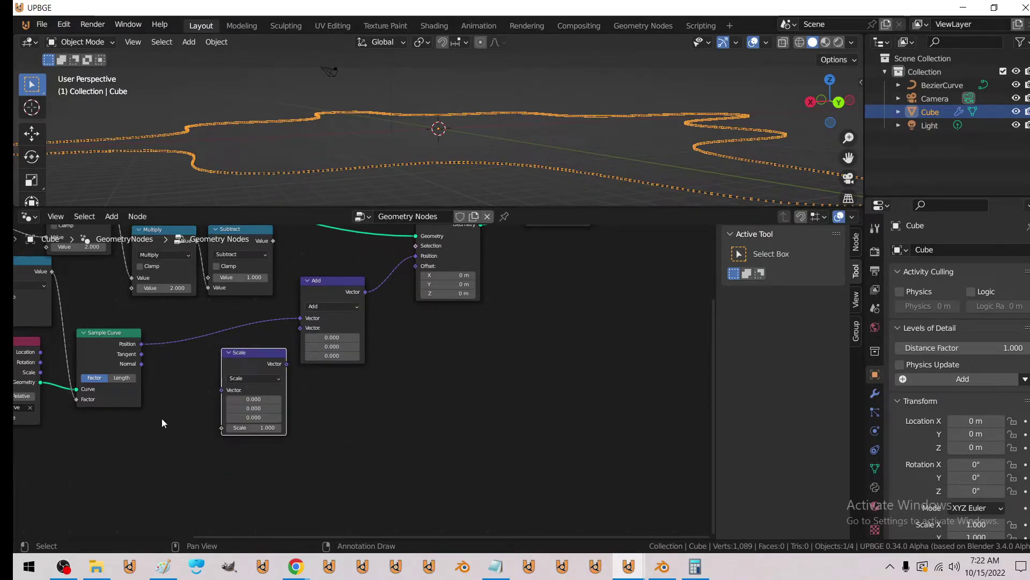
pyautogui.moveTo(141, 364); pyautogui.dragTo(223, 390)
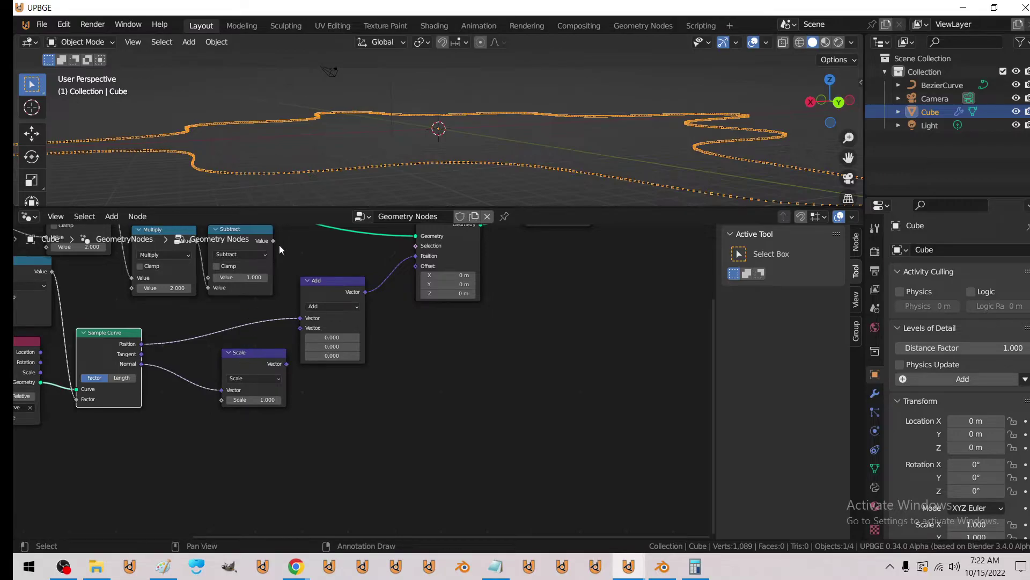
pyautogui.moveTo(273, 240); pyautogui.dragTo(221, 400)
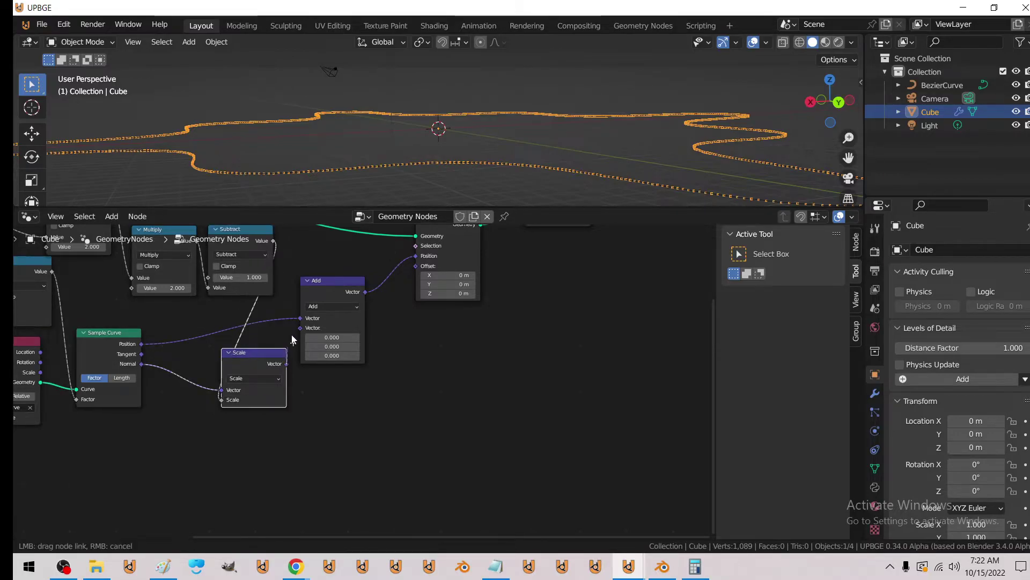
pyautogui.moveTo(293, 339); pyautogui.dragTo(300, 328)
pyautogui.moveTo(354, 126)
pyautogui.mouseDown(button='middle')
pyautogui.moveTo(331, 165)
pyautogui.moveTo(221, 158)
pyautogui.moveTo(198, 135)
pyautogui.moveTo(73, 171)
pyautogui.moveTo(302, 140)
pyautogui.moveTo(297, 169)
pyautogui.mouseUp(button='middle')
pyautogui.hotkey('shift', '`')
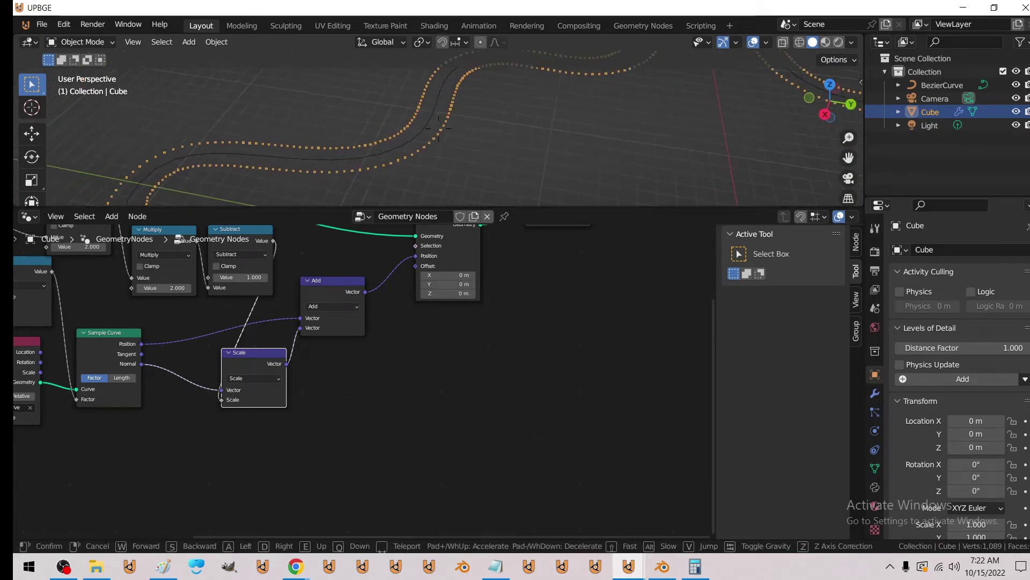
# - Fly through the 3D view toward the curve to inspect the point rows
pyautogui.press('w')
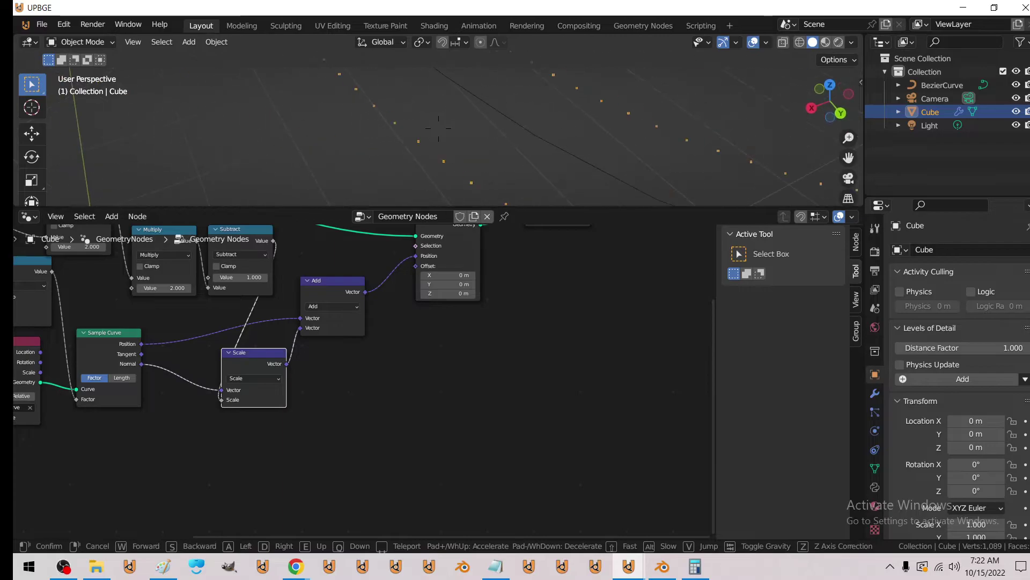
pyautogui.press('s')
pyautogui.press('w')
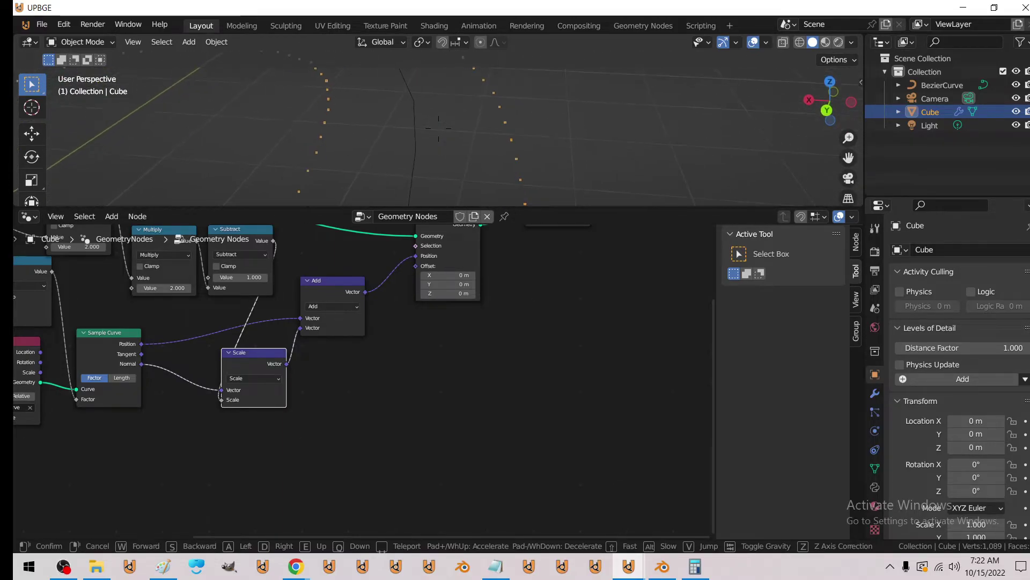
pyautogui.click(298, 180)
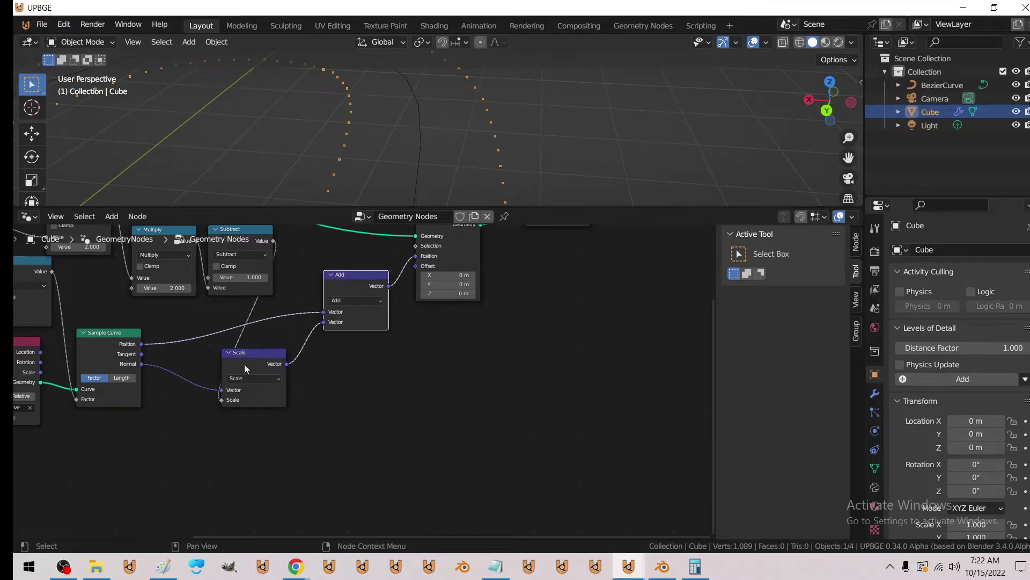
# - Insert a second Scale node of 0.400 on the curve Normal link
pyautogui.hotkey('shift', 'd')
pyautogui.click(203, 368)
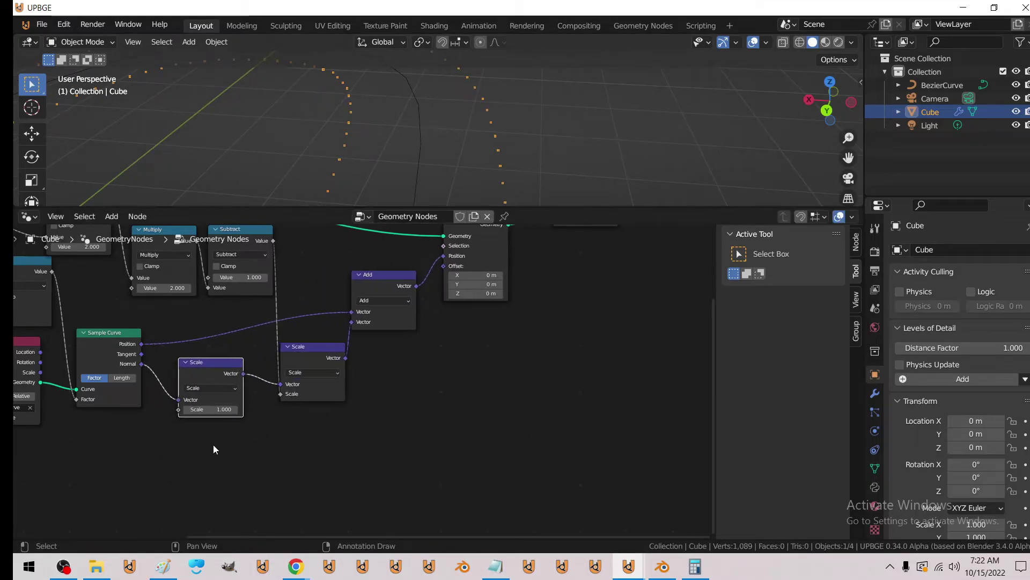
pyautogui.keyDown('ctrl'); pyautogui.scroll(-1, 211, 410); pyautogui.keyUp('ctrl')
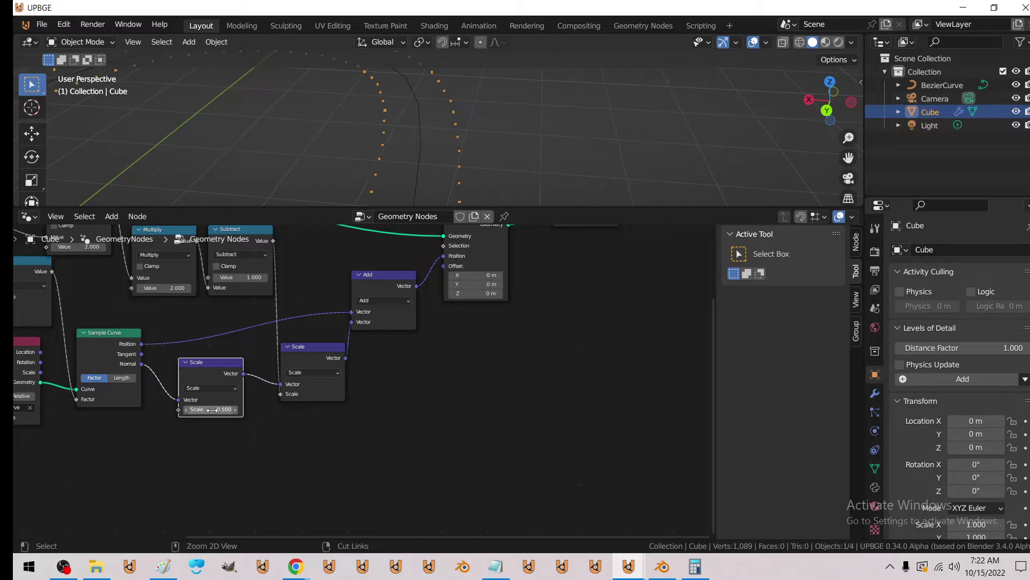
pyautogui.moveTo(363, 162); pyautogui.dragTo(320, 186, button='middle')
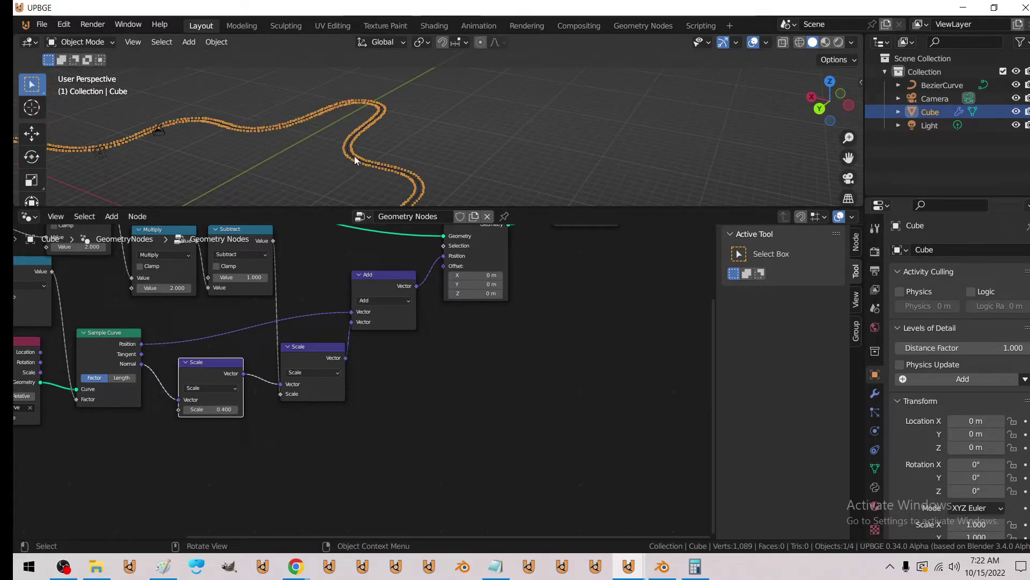
pyautogui.click(938, 85)
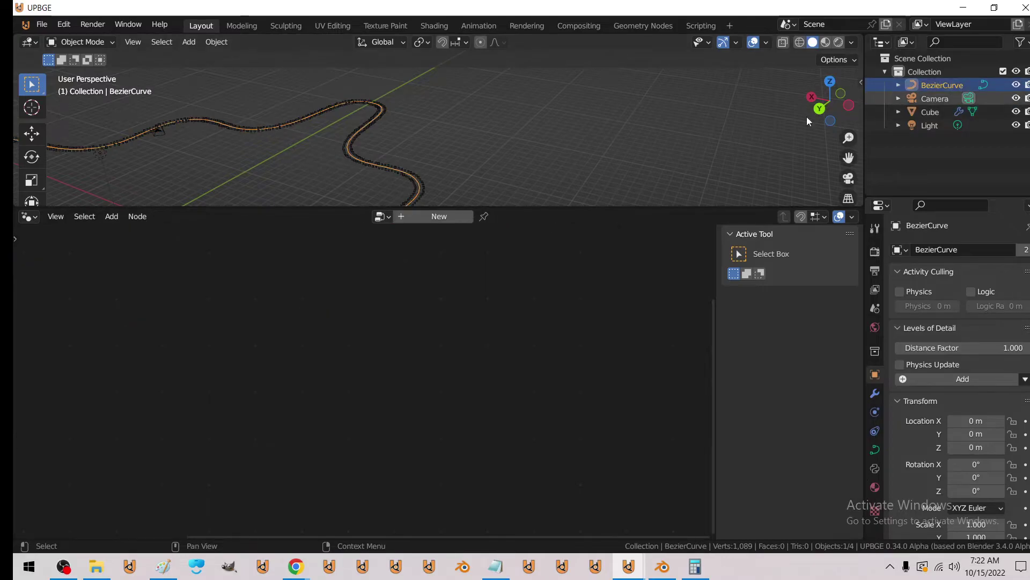
pyautogui.press('KP_Decimal')
pyautogui.press('Tab')
pyautogui.moveTo(416, 159); pyautogui.dragTo(359, 153, button='middle')
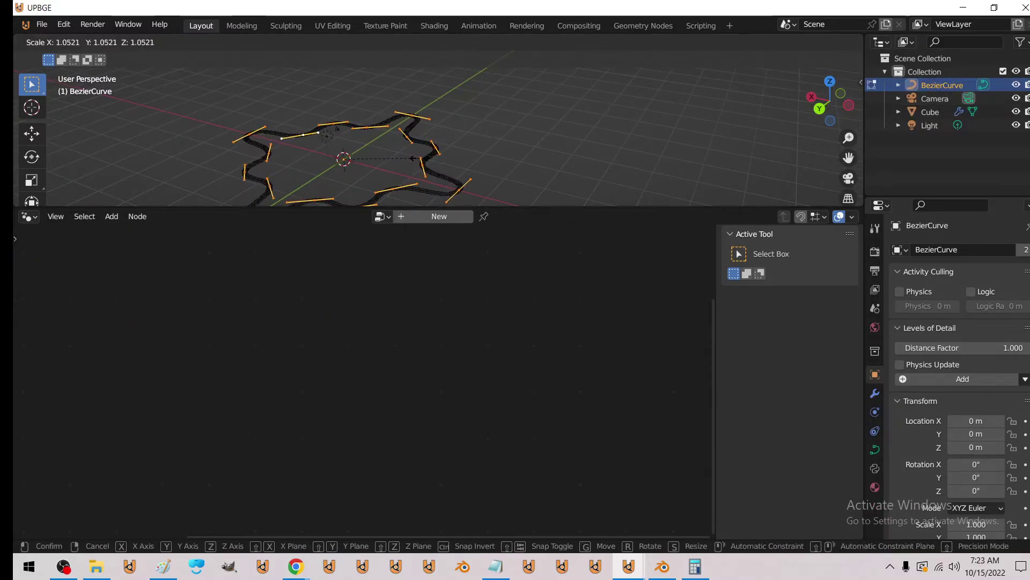
pyautogui.press('Tab')
pyautogui.scroll(4, 343, 150)
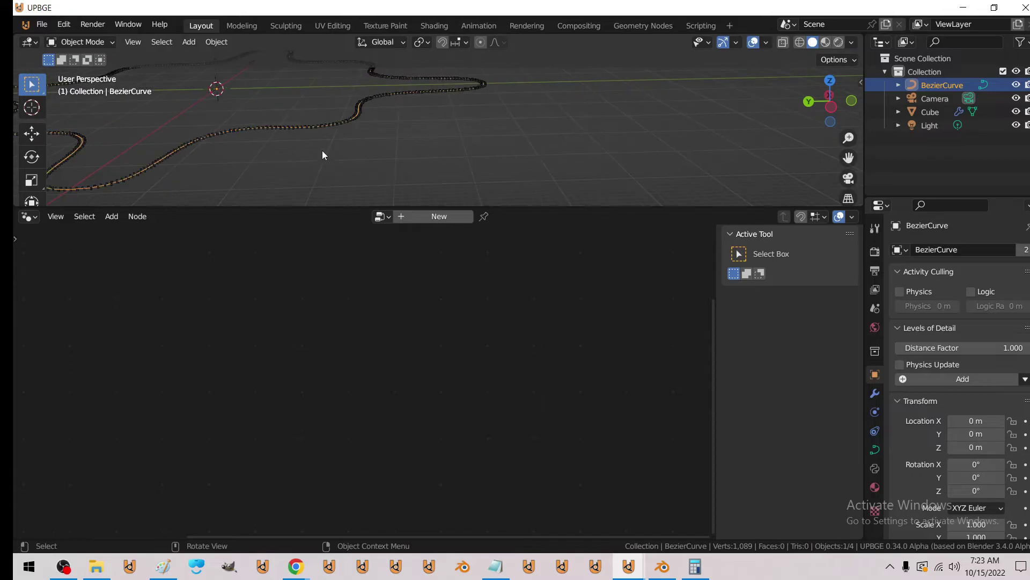
pyautogui.moveTo(329, 147)
pyautogui.mouseDown(button='middle')
pyautogui.moveTo(452, 140)
pyautogui.moveTo(417, 176)
pyautogui.moveTo(358, 149)
pyautogui.moveTo(397, 134)
pyautogui.mouseUp(button='middle')
pyautogui.click(417, 175)
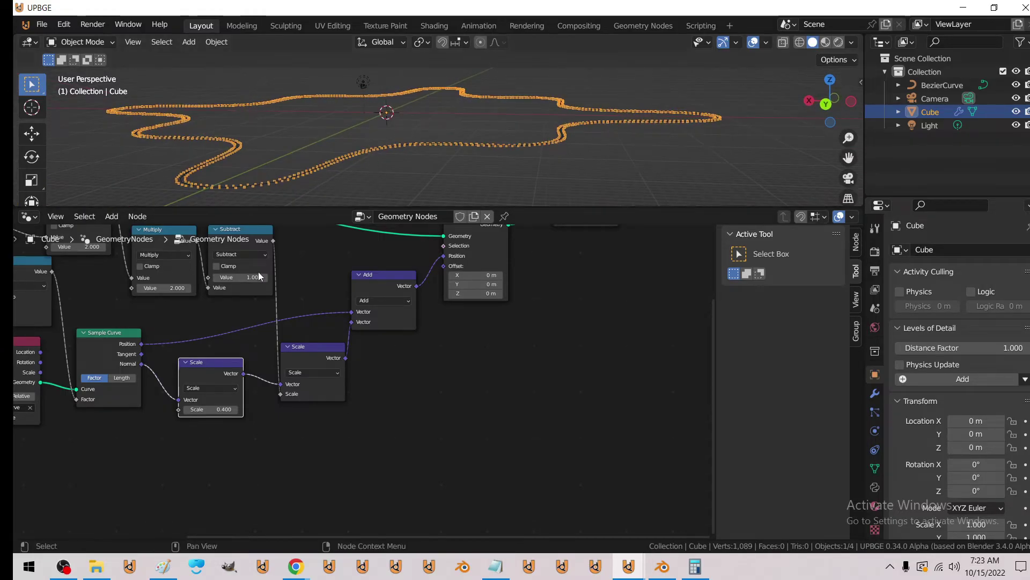
# - Frame the whole node tree and show the Cube's Geometry Nodes modifier settings
pyautogui.scroll(-4, 217, 337)
pyautogui.moveTo(181, 286); pyautogui.dragTo(23, 327, button='middle')
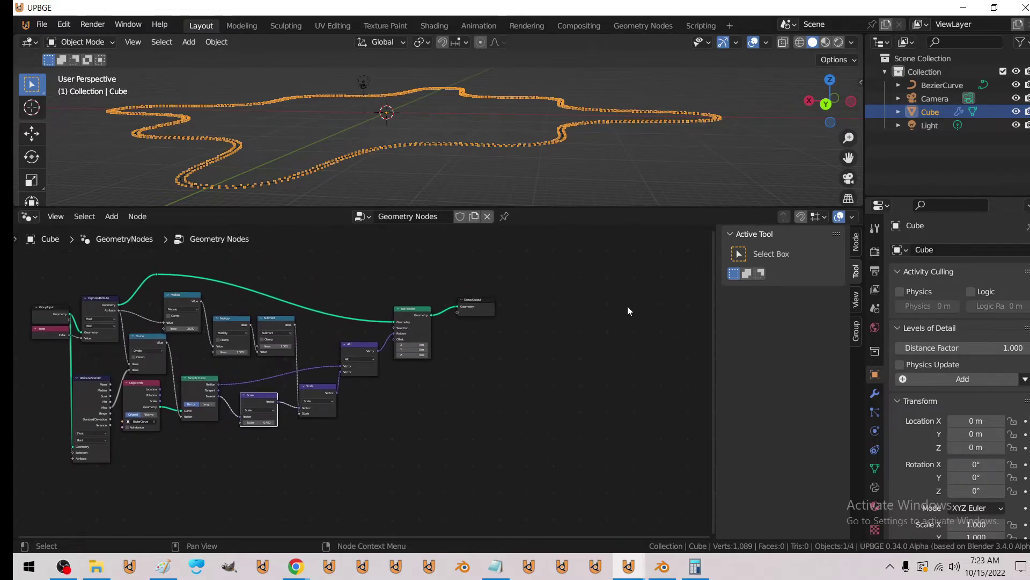
pyautogui.click(879, 396)
pyautogui.click(950, 249)
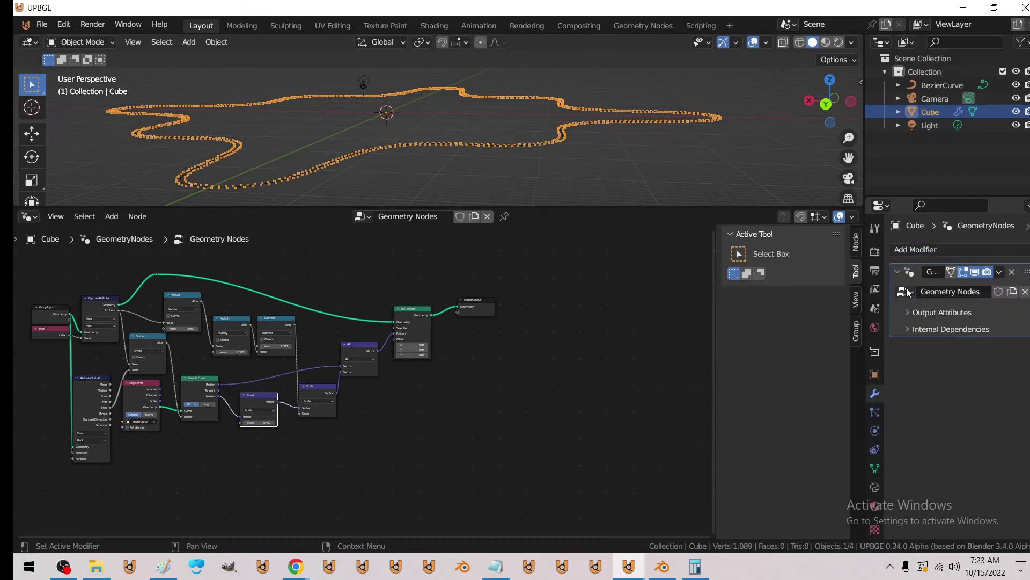
# - Rename the Cube's Geometry Nodes modifier and its node group to Scatter_Foundations
pyautogui.moveTo(864, 289); pyautogui.dragTo(710, 297)
pyautogui.doubleClick(805, 272)
pyautogui.write('C')
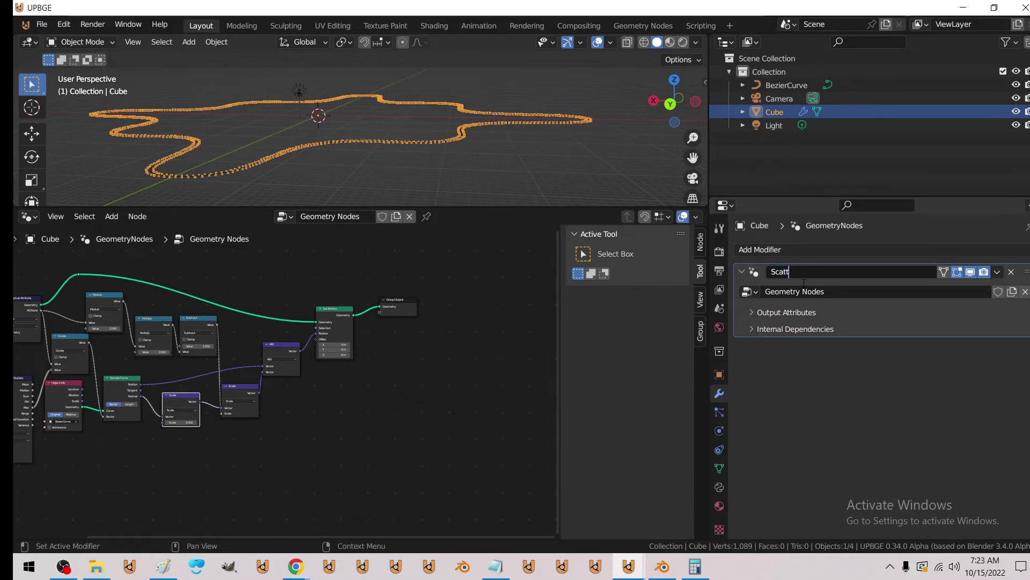
pyautogui.write('_Foundations')
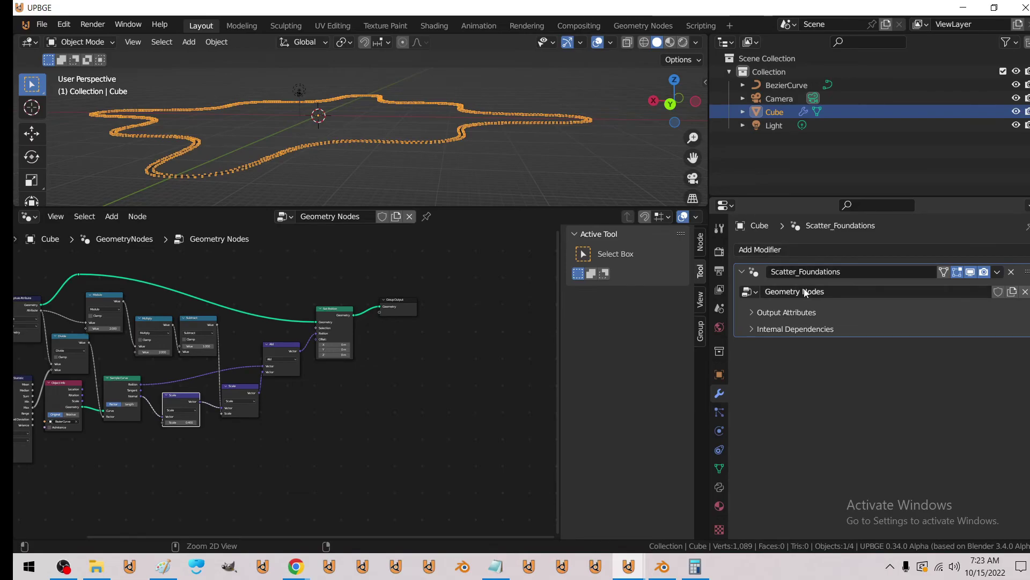
pyautogui.write('Scatter_Foundations')
pyautogui.press('Home')
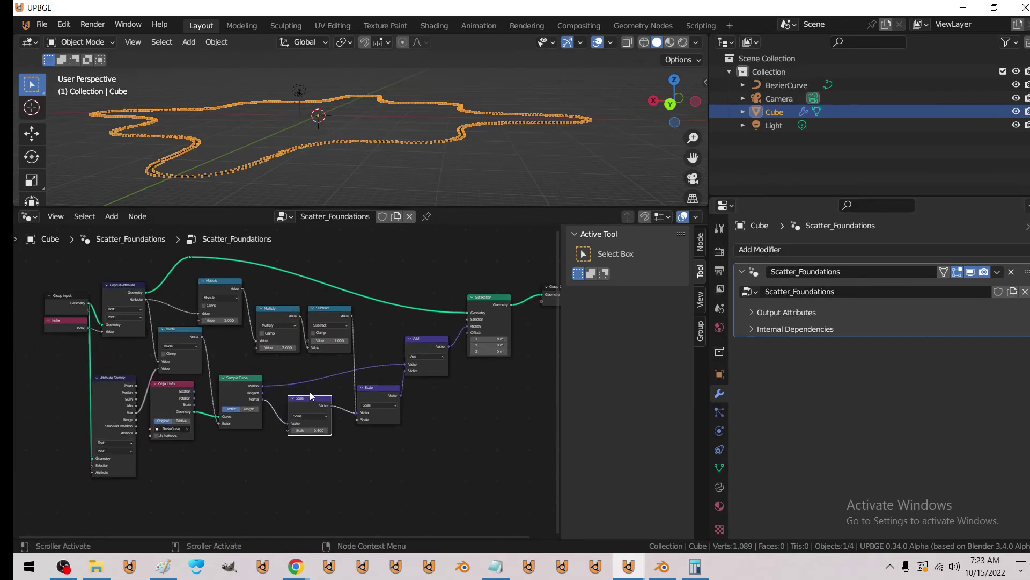
pyautogui.moveTo(336, 161)
pyautogui.mouseDown(button='middle')
pyautogui.moveTo(256, 177)
pyautogui.moveTo(275, 168)
pyautogui.mouseUp(button='middle')
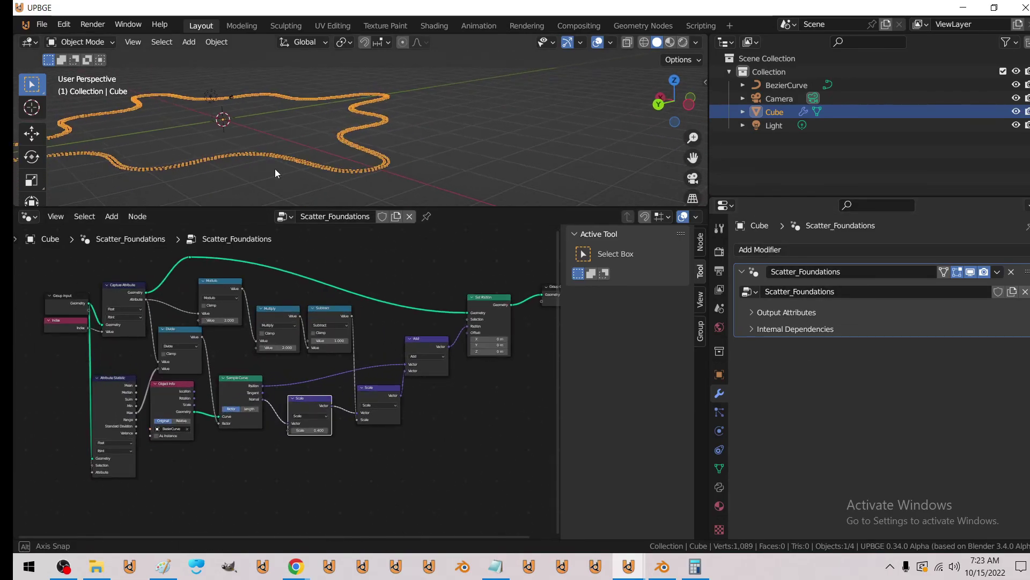
pyautogui.moveTo(250, 317); pyautogui.dragTo(204, 327, button='middle')
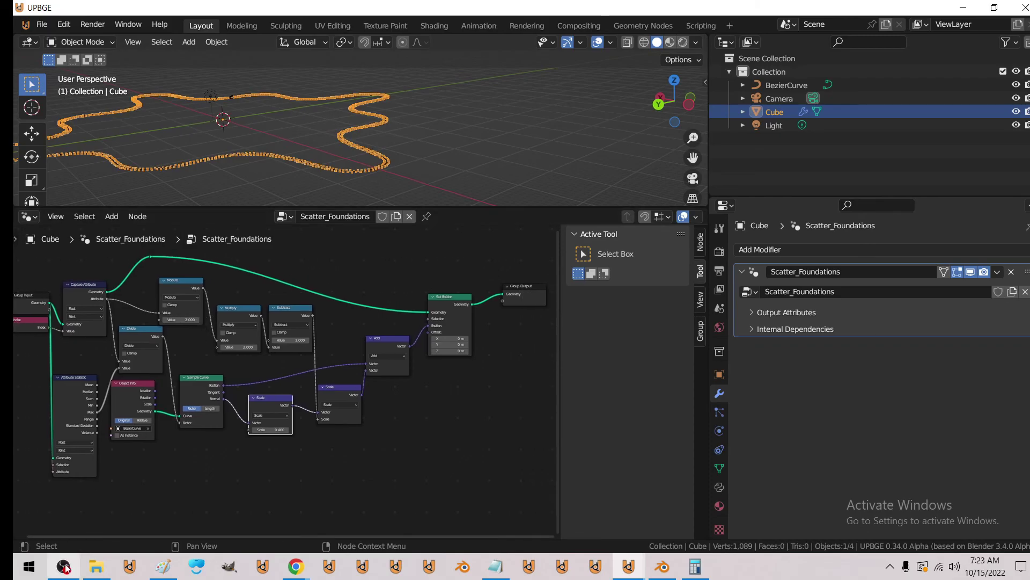